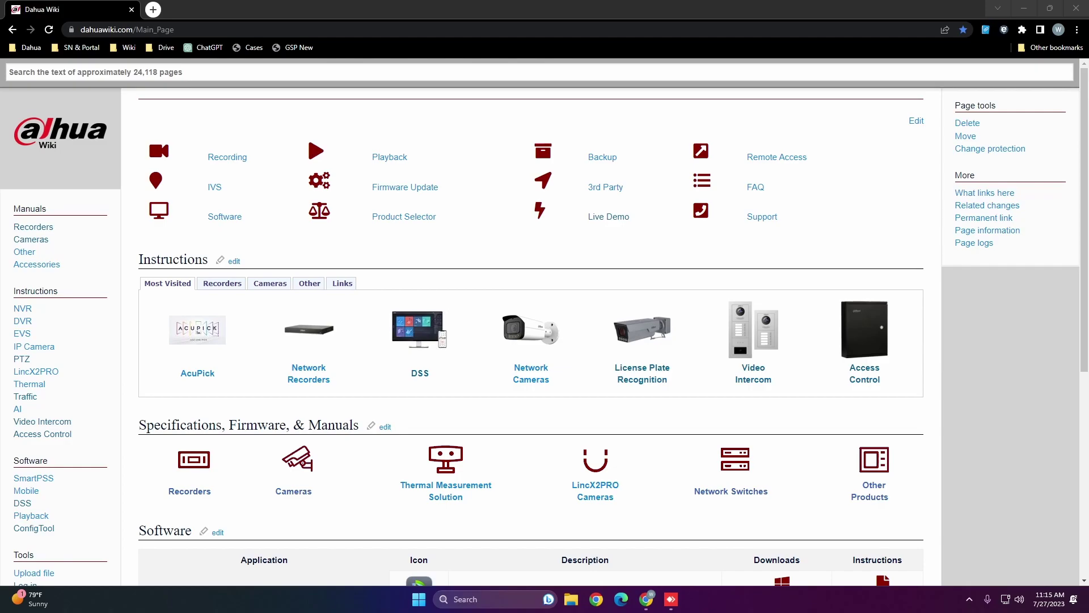
- Scroll the Dahua Wiki Software table to the ConfigTool row and follow its Windows download link
{"action": "scroll", "coordinate": [249, 242], "scroll_direction": "down", "scroll_amount": 3}
{"action": "scroll", "coordinate": [225, 242], "scroll_direction": "down", "scroll_amount": 2}
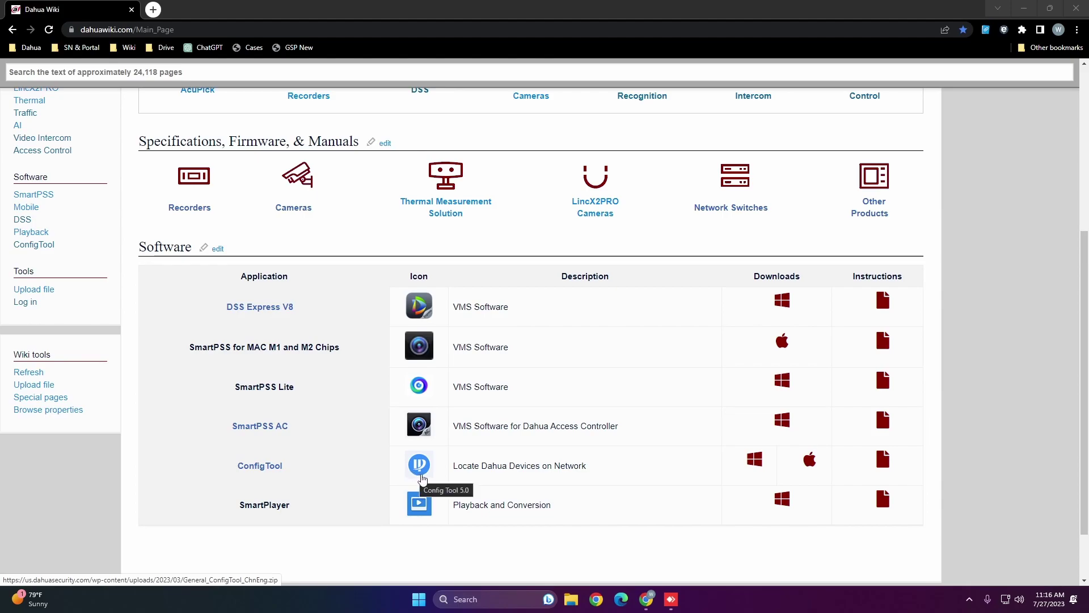
{"action": "scroll", "coordinate": [318, 452], "scroll_direction": "up", "scroll_amount": 5}
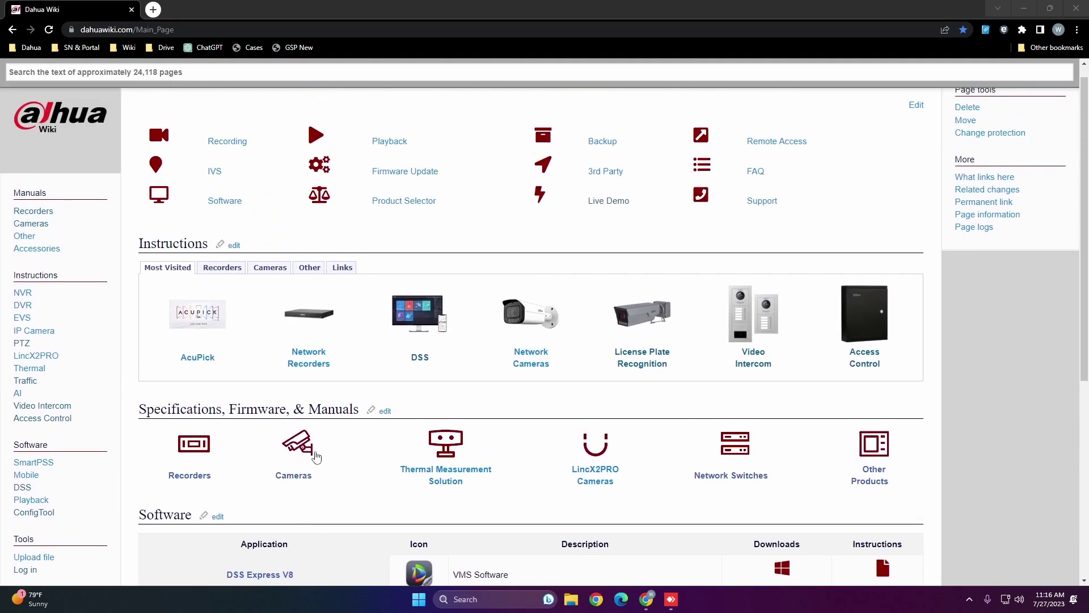
{"action": "scroll", "coordinate": [299, 275], "scroll_direction": "down", "scroll_amount": 6}
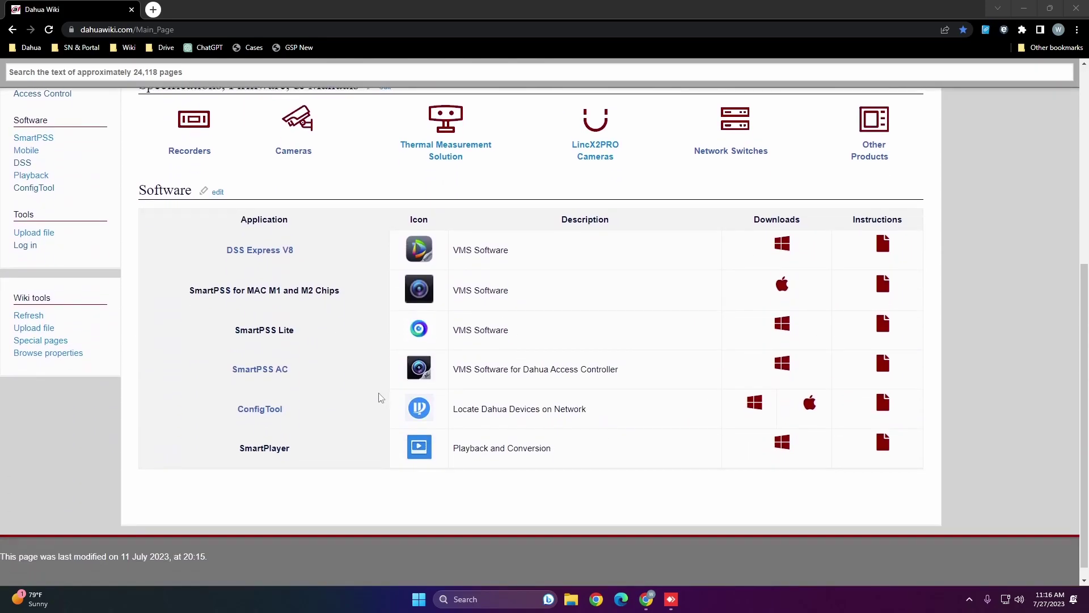
{"action": "left_click", "coordinate": [409, 410]}
- Minimize the browser and launch ConfigTool from Windows search using the query 'con'
{"action": "left_click", "coordinate": [1028, 14]}
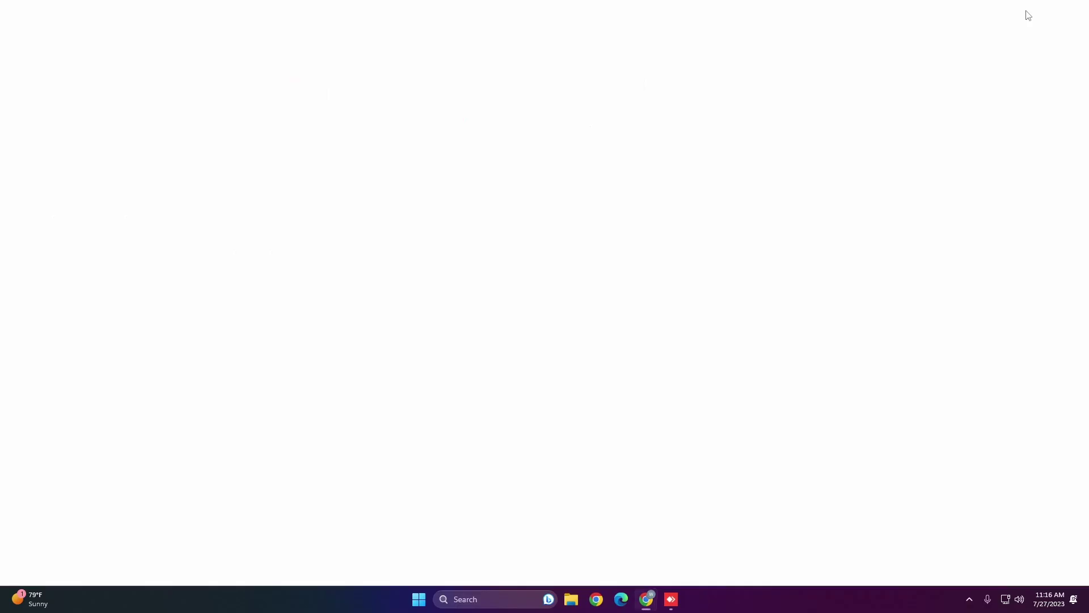
{"action": "left_click", "coordinate": [490, 599]}
{"action": "type", "text": "con"}
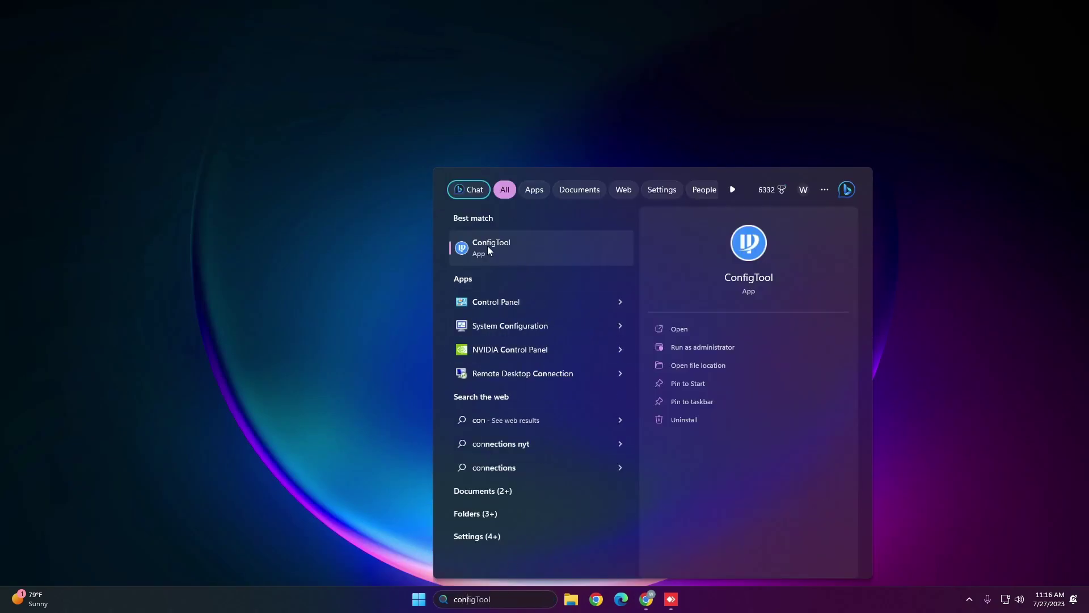
{"action": "left_click", "coordinate": [488, 246]}
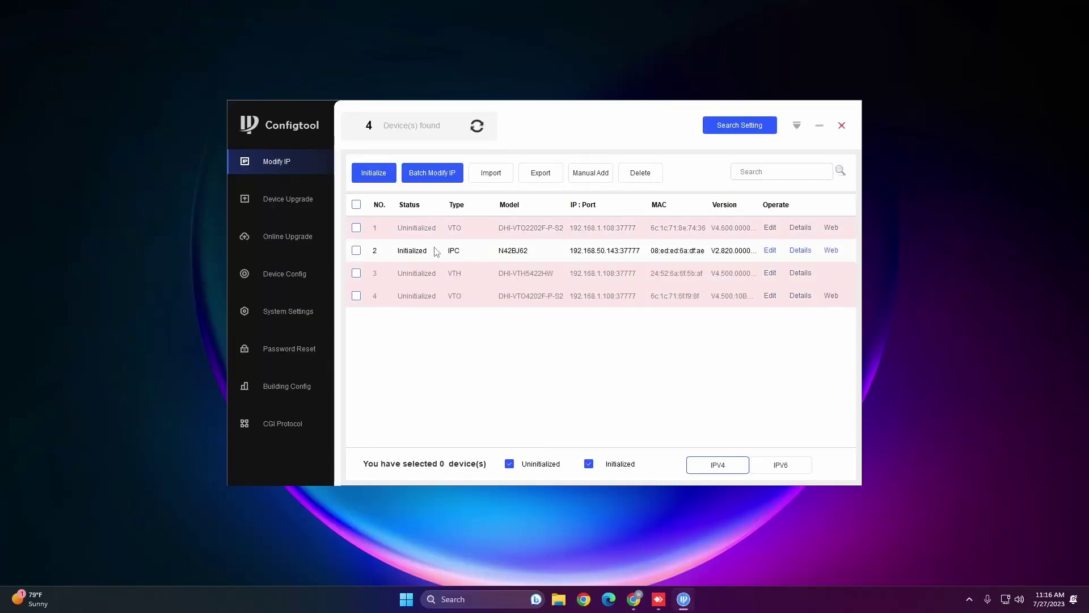
- Sort the device list by Type and select the two uninitialized VTO door stations
{"action": "left_click", "coordinate": [455, 208]}
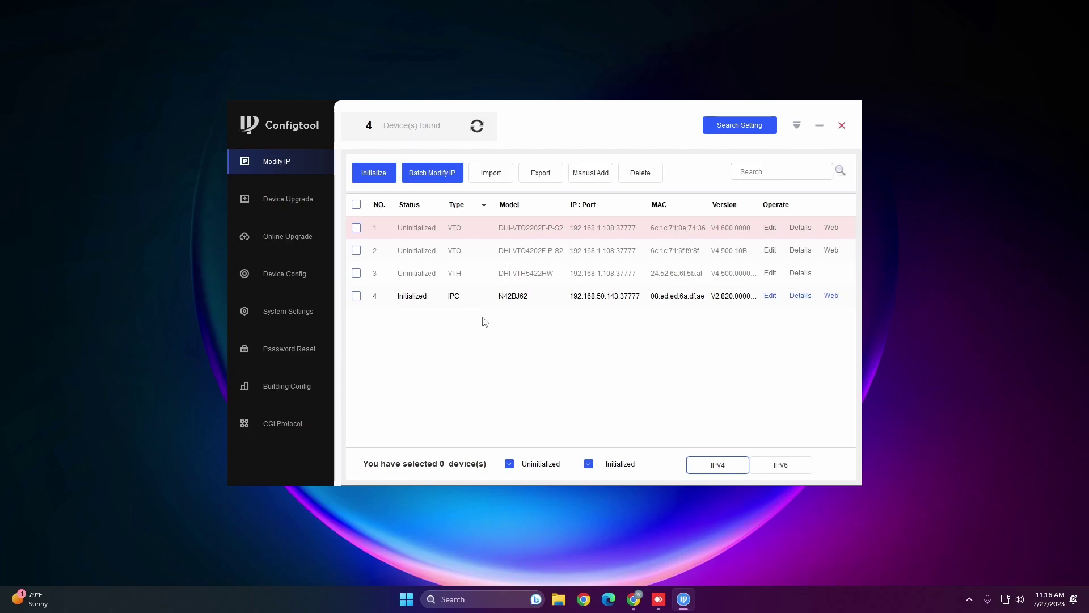
{"action": "left_click", "coordinate": [356, 227]}
{"action": "left_click", "coordinate": [356, 251]}
- Initialize both VTOs with a new, confirmed admin password, skipping the password-reset e-mail
{"action": "left_click", "coordinate": [381, 178]}
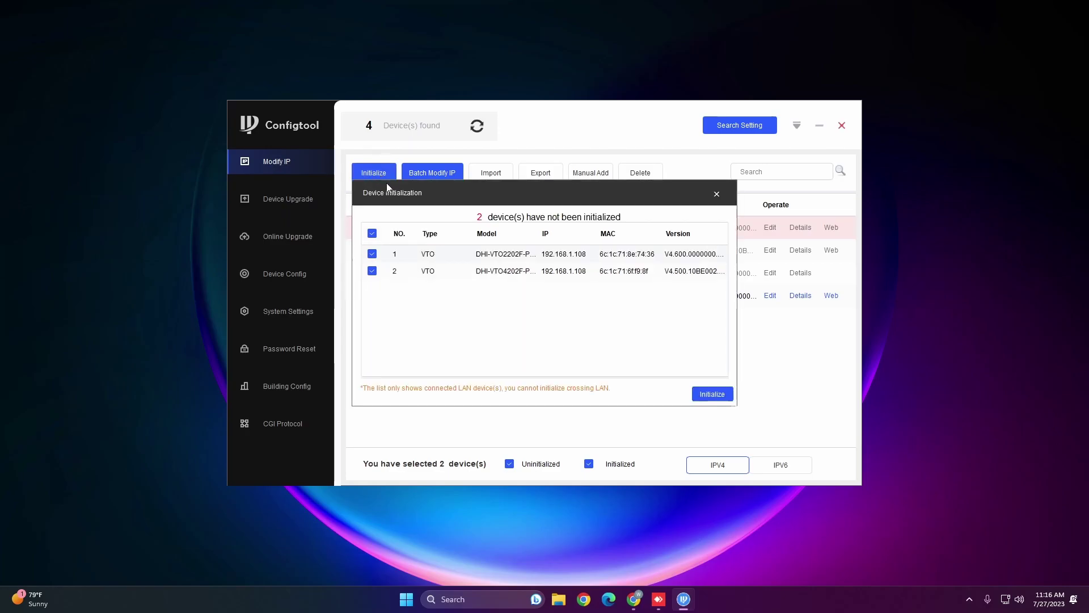
{"action": "left_click", "coordinate": [707, 396]}
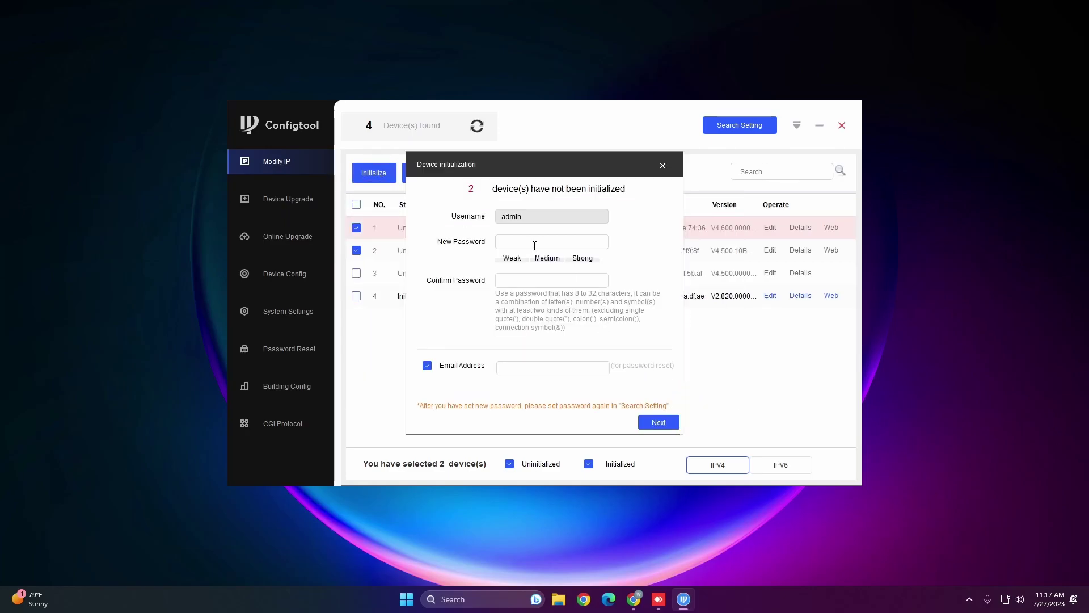
{"action": "type", "text": "********"}
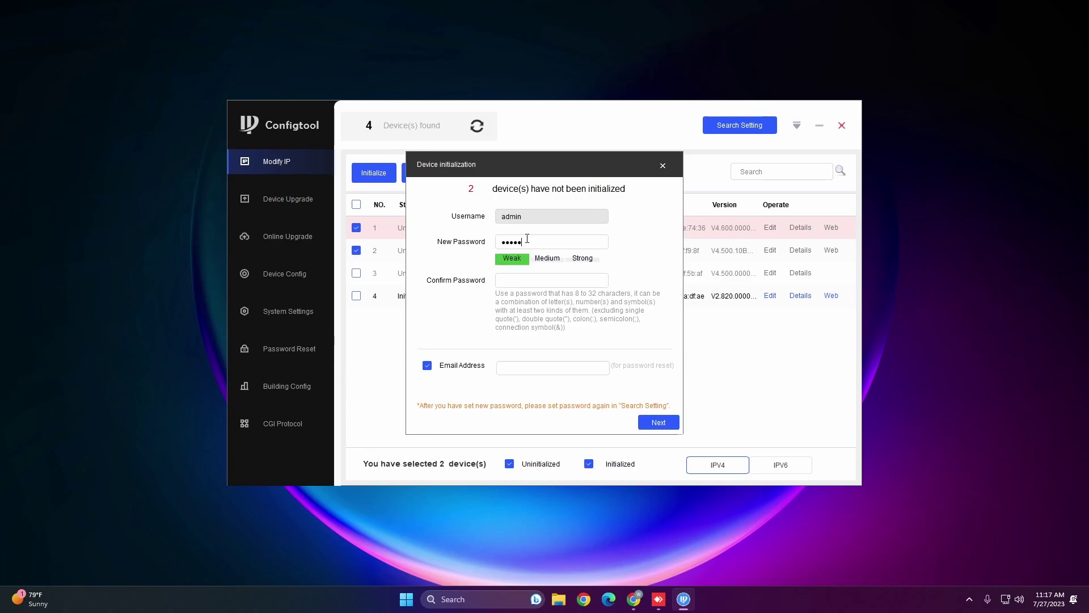
{"action": "left_click", "coordinate": [536, 279]}
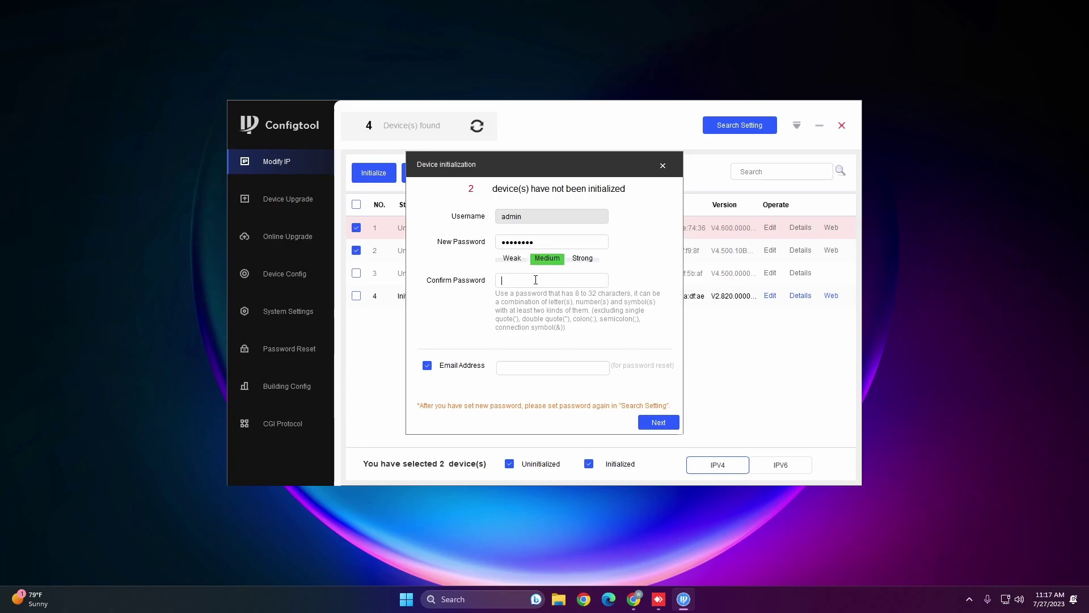
{"action": "type", "text": "*******"}
{"action": "left_click", "coordinate": [429, 368]}
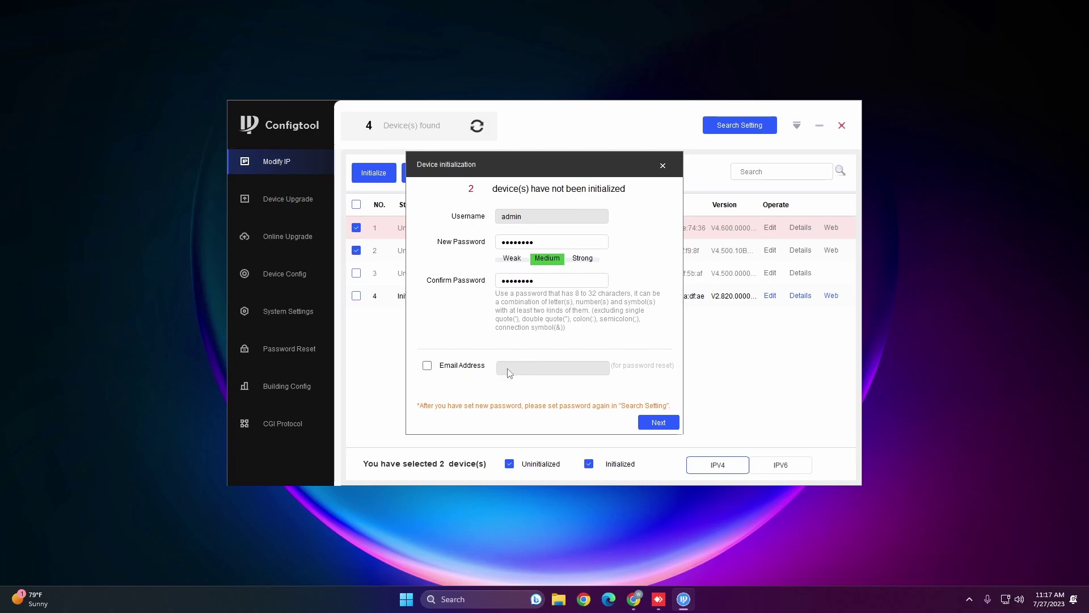
{"action": "left_click", "coordinate": [657, 423]}
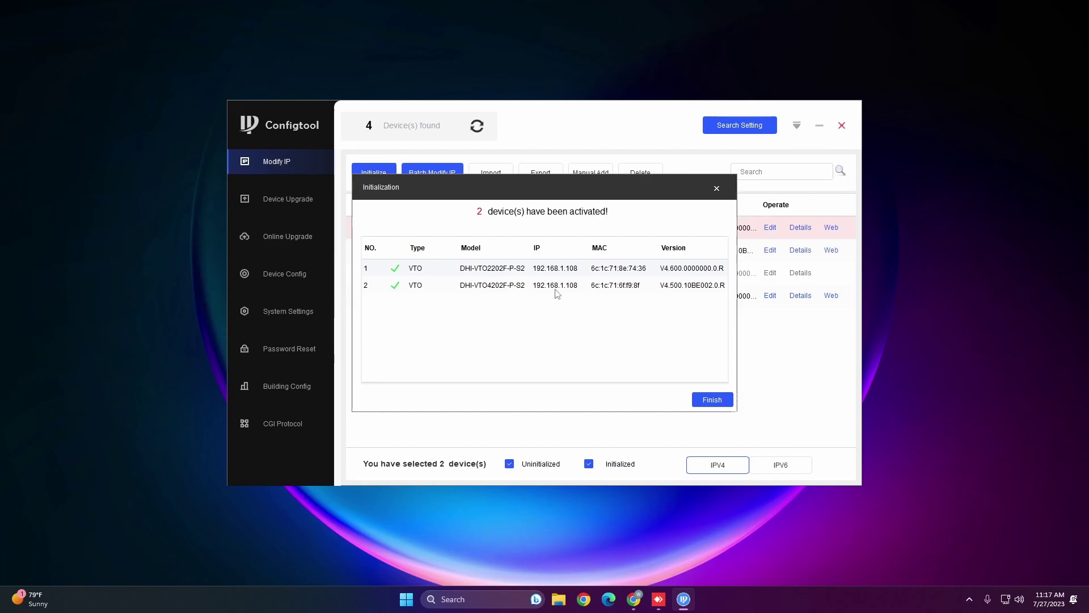
{"action": "left_click", "coordinate": [714, 402]}
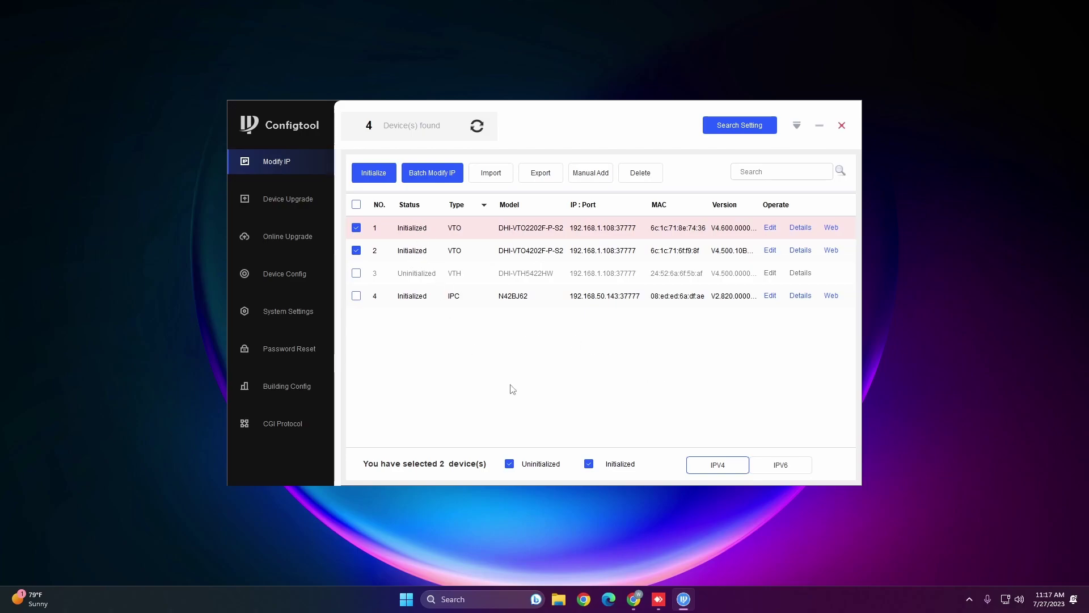
- Initialize only the VTH monitor with a six-digit numeric password, without a reset e-mail
{"action": "left_click", "coordinate": [357, 228]}
{"action": "left_click", "coordinate": [357, 250]}
{"action": "left_click", "coordinate": [356, 273]}
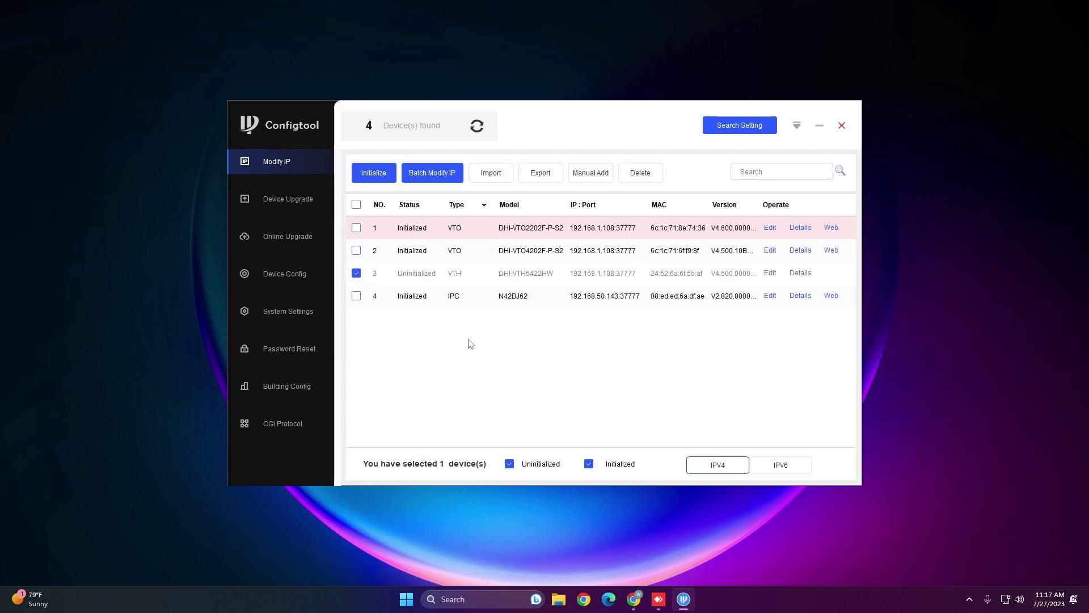
{"action": "left_click", "coordinate": [372, 174]}
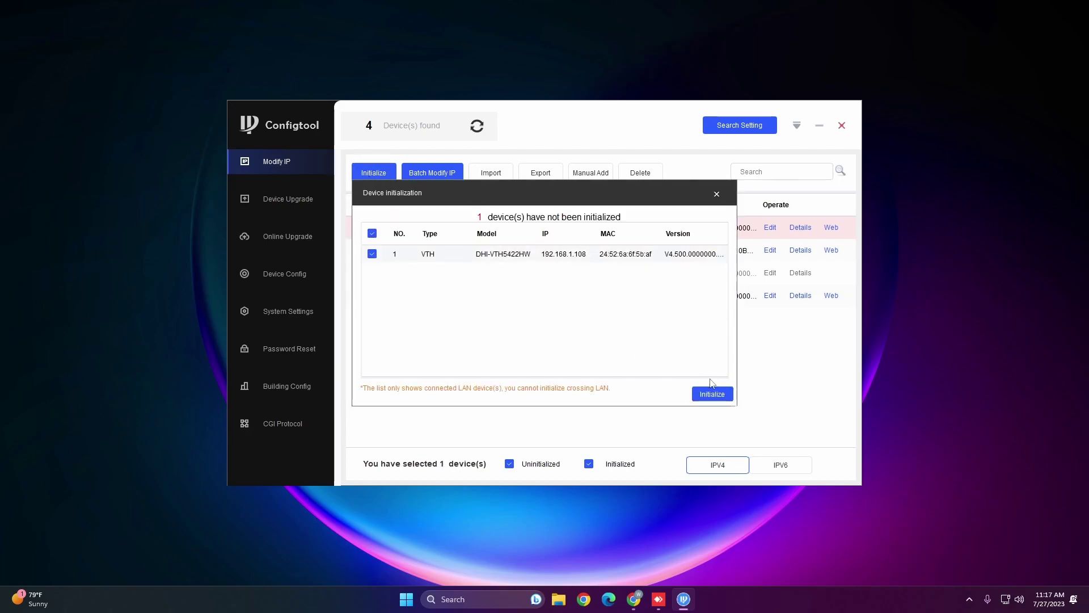
{"action": "left_click", "coordinate": [713, 394]}
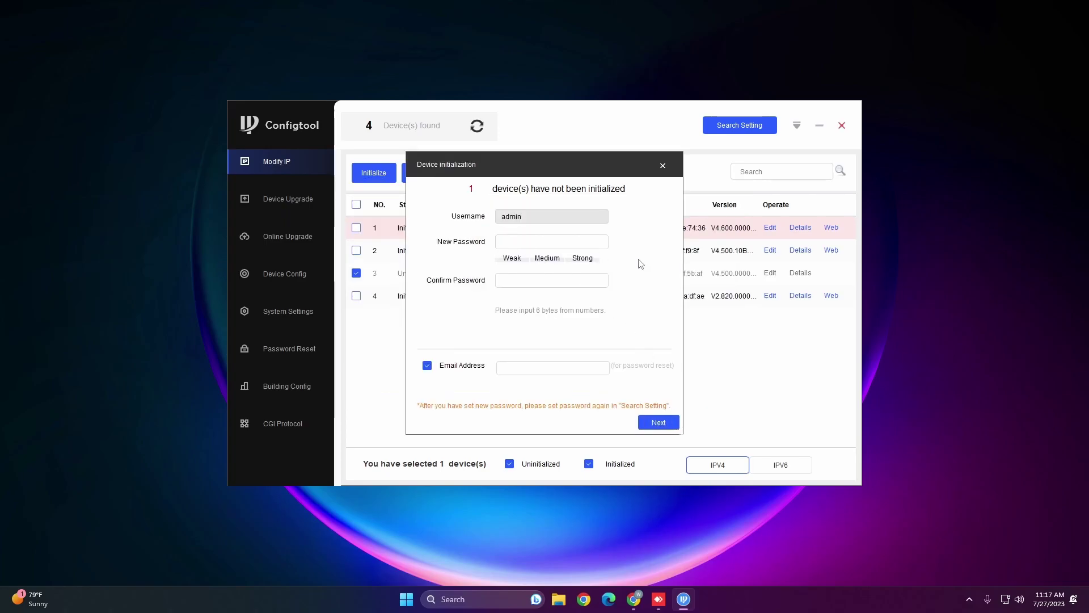
{"action": "type", "text": "12"}
{"action": "left_click", "coordinate": [537, 279]}
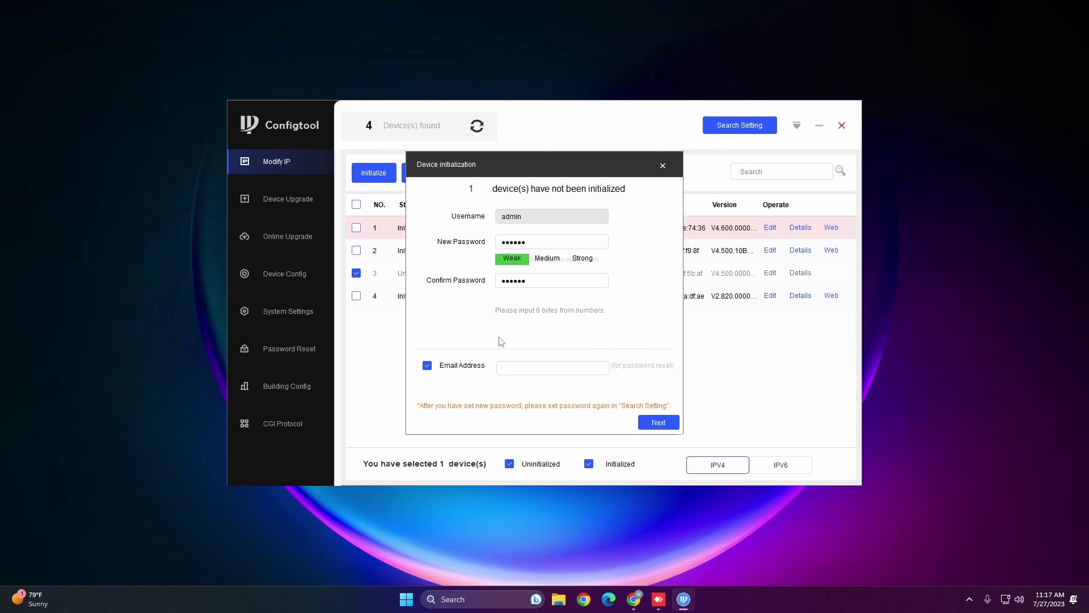
{"action": "left_click", "coordinate": [428, 368]}
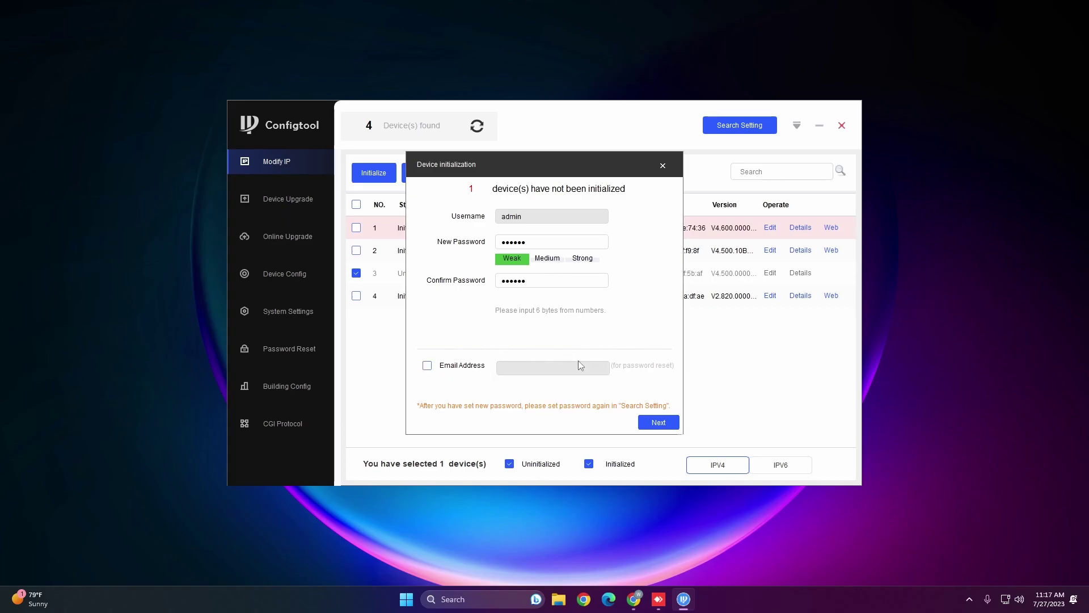
{"action": "left_click", "coordinate": [651, 422]}
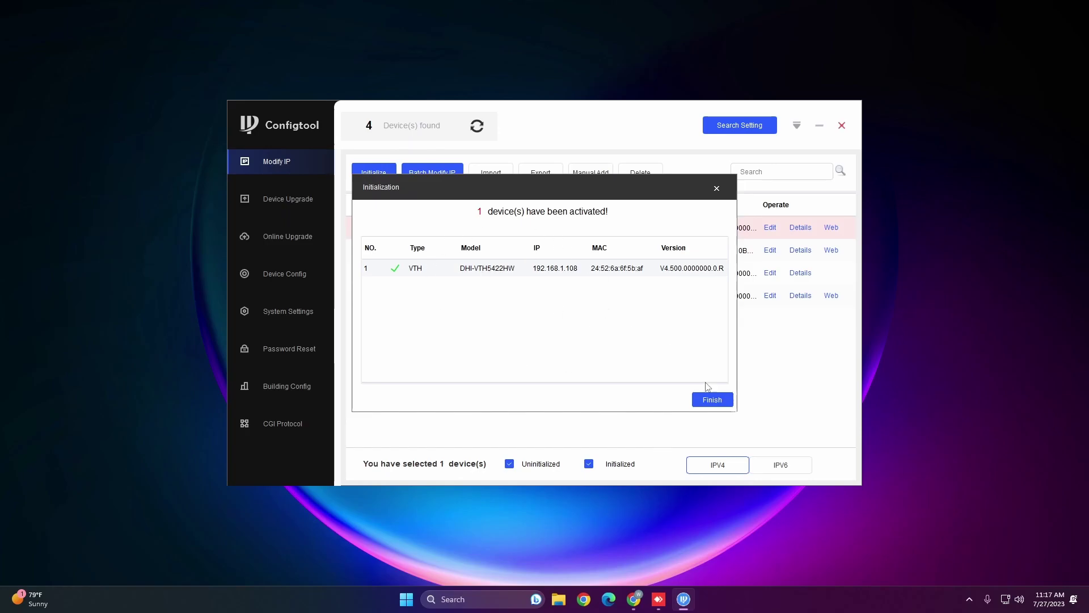
{"action": "left_click", "coordinate": [710, 400]}
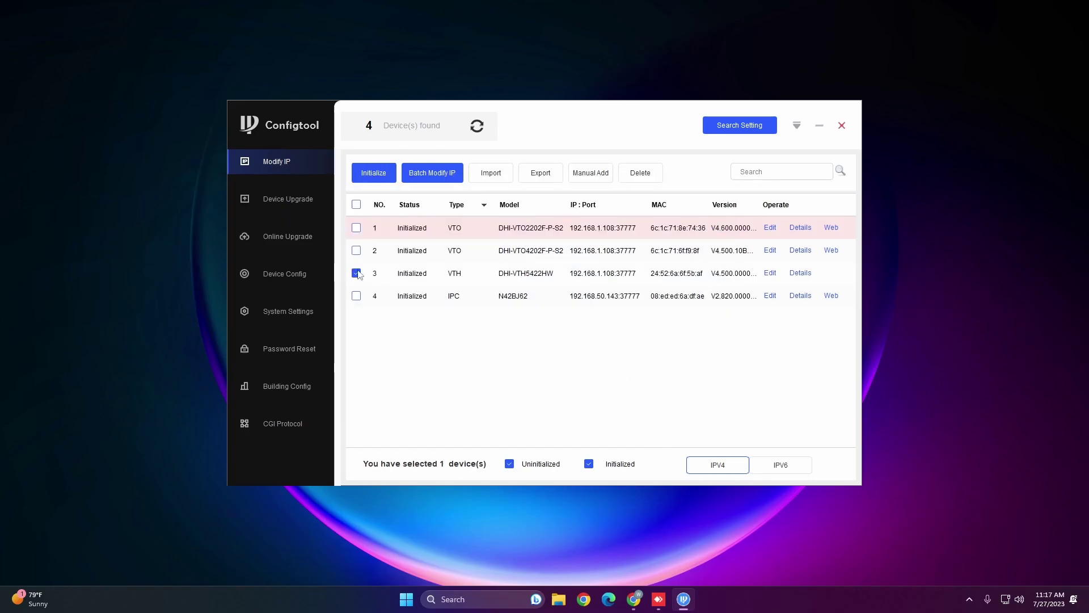
{"action": "left_click", "coordinate": [356, 273]}
- Rescan for devices using the admin account with the new password, then sort by Type
{"action": "left_click", "coordinate": [770, 229]}
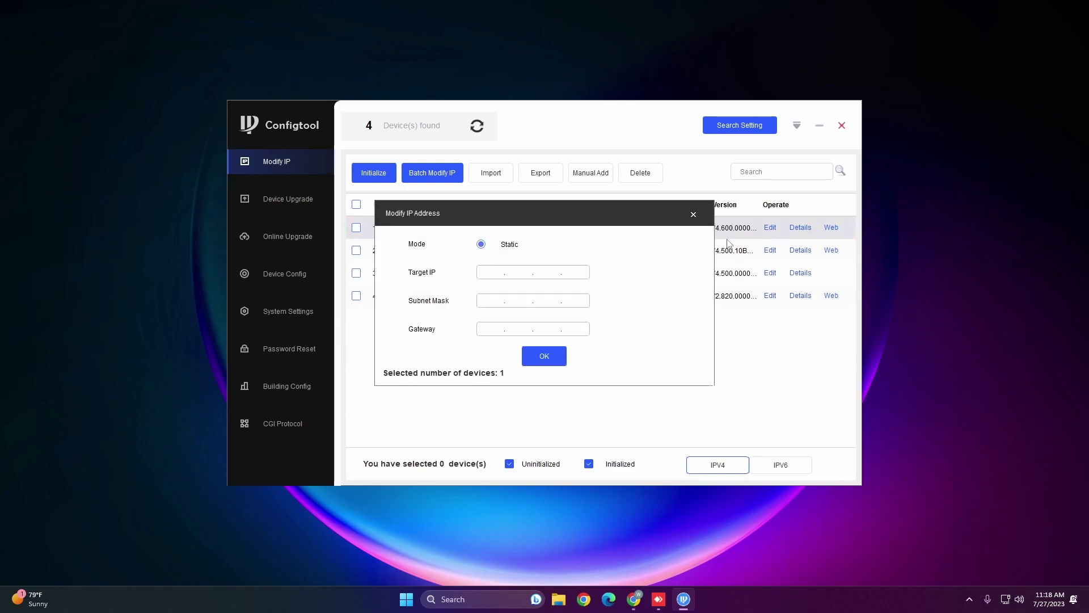
{"action": "left_click", "coordinate": [694, 216]}
{"action": "left_click", "coordinate": [740, 126]}
{"action": "left_click_drag", "start_coordinate": [649, 312], "coordinate": [591, 318]}
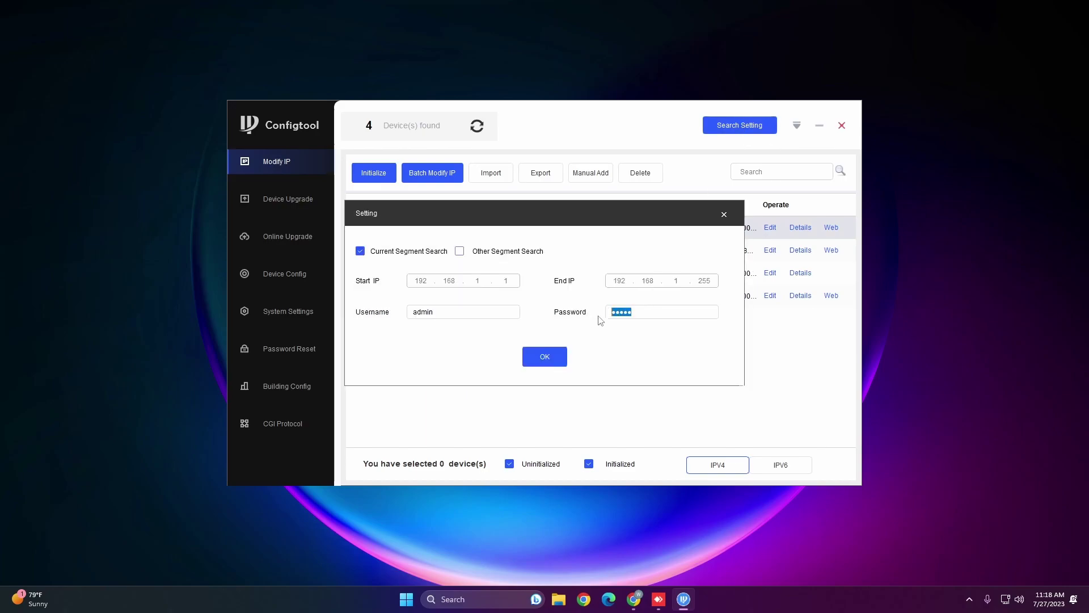
{"action": "type", "text": "admi"}
{"action": "left_click", "coordinate": [545, 356]}
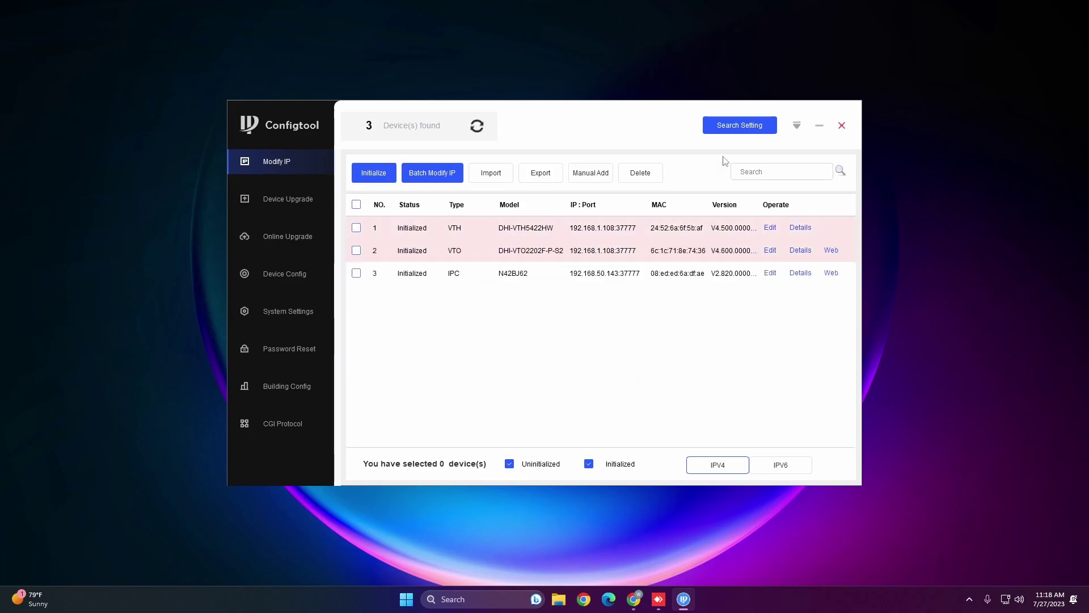
{"action": "left_click", "coordinate": [459, 207]}
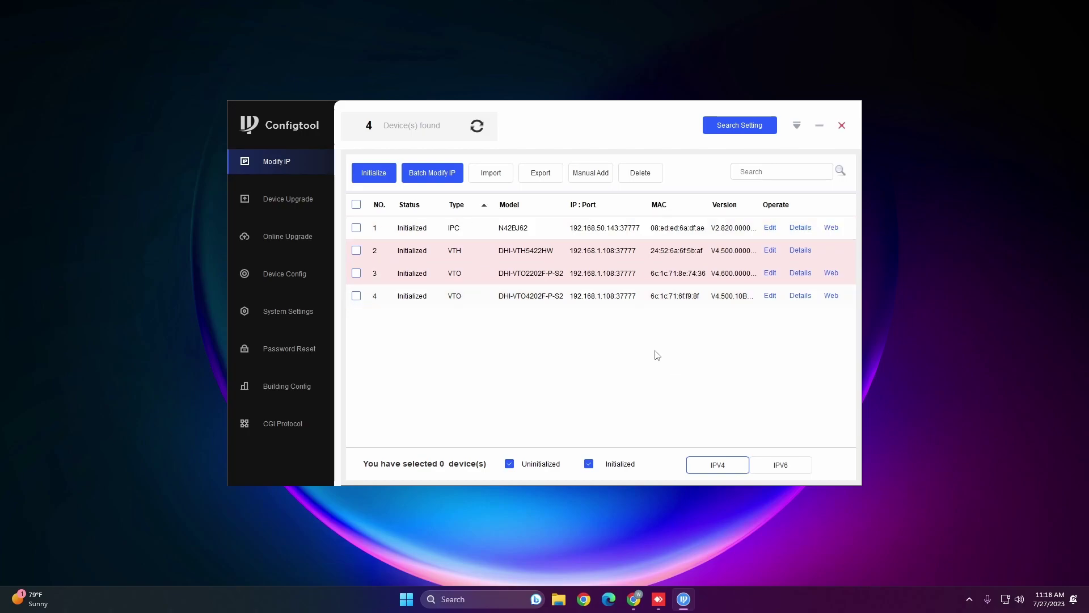
- Give the two VTOs static addresses 192.168.50.3 and 192.168.50.5, mask 255.255.255.0, gateway 192.168.50.1
{"action": "left_click", "coordinate": [770, 296]}
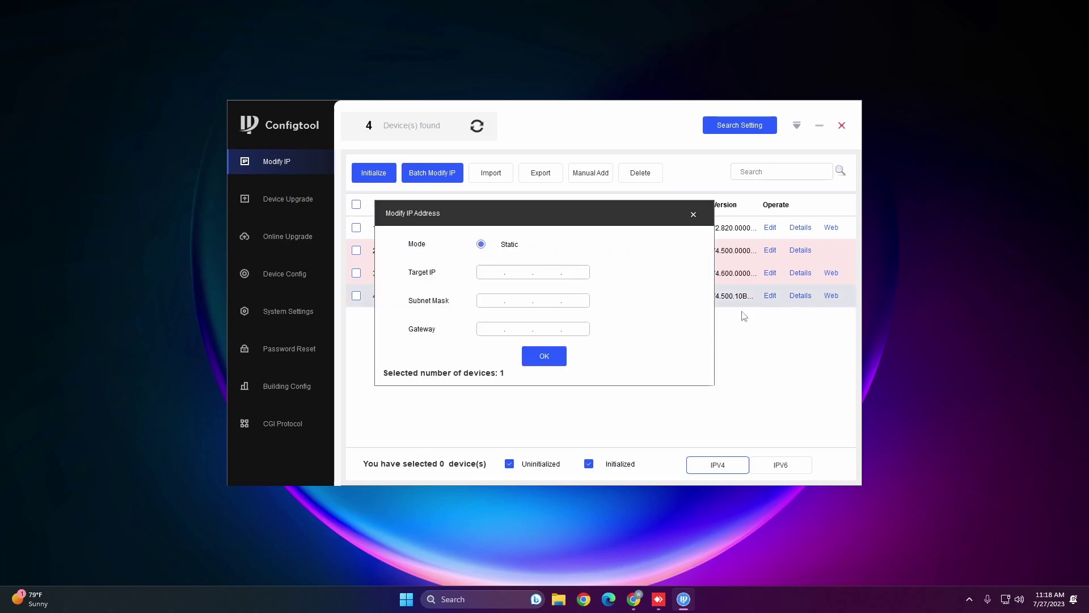
{"action": "left_click", "coordinate": [486, 275]}
{"action": "type", "text": "192.168.50.3"}
{"action": "left_click", "coordinate": [481, 305]}
{"action": "left_click", "coordinate": [549, 353]}
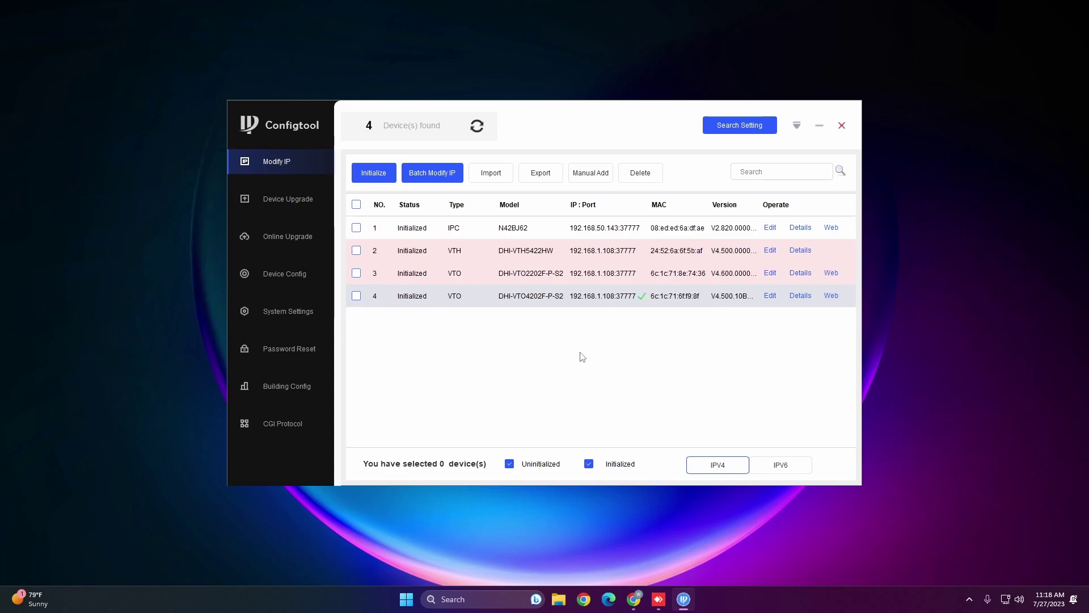
{"action": "left_click", "coordinate": [770, 273]}
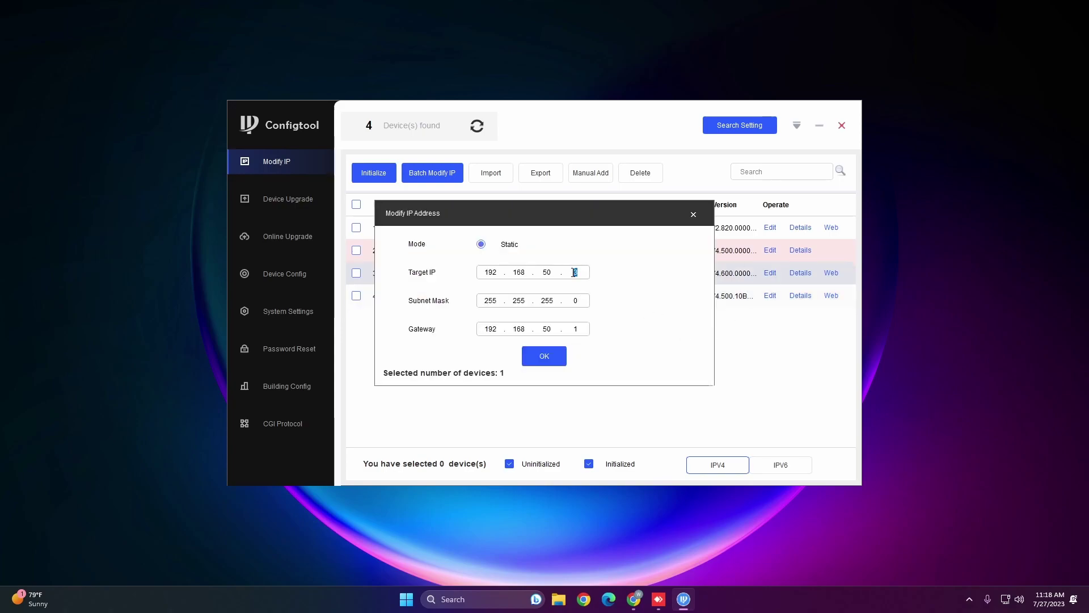
{"action": "left_click", "coordinate": [545, 357]}
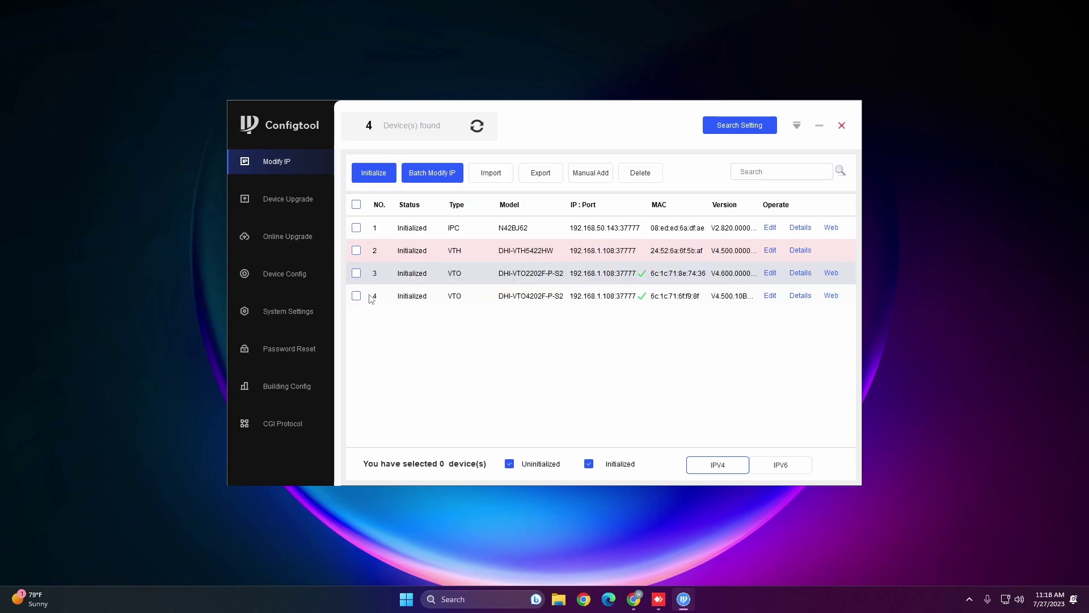
- Rescan the network with the admin search credentials and re-sort devices by Type
{"action": "left_click", "coordinate": [733, 132]}
{"action": "left_click_drag", "start_coordinate": [654, 313], "coordinate": [600, 313]}
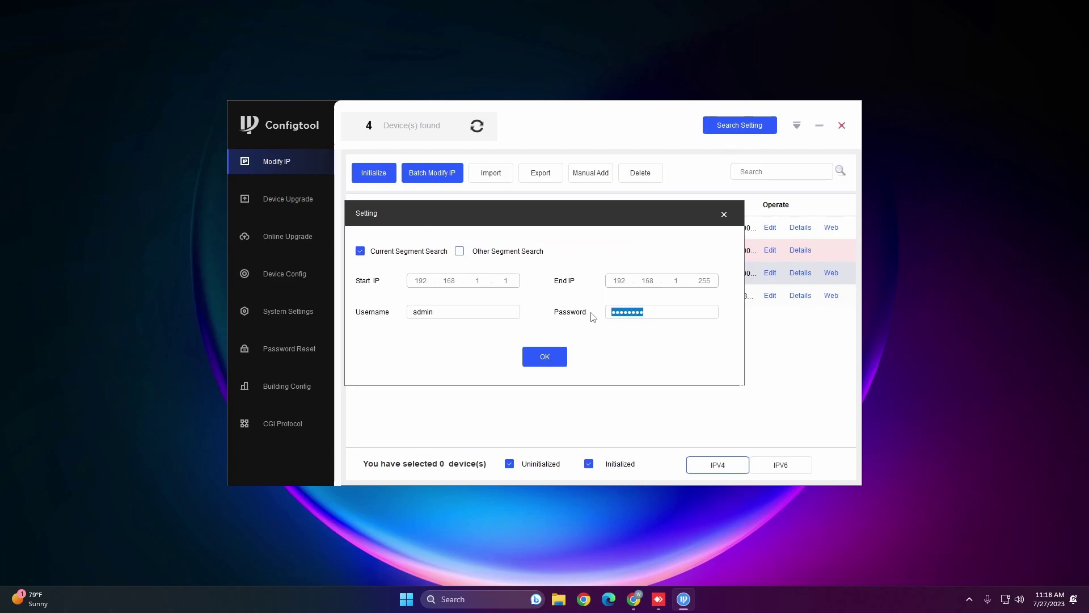
{"action": "type", "text": "ad"}
{"action": "left_click", "coordinate": [546, 358]}
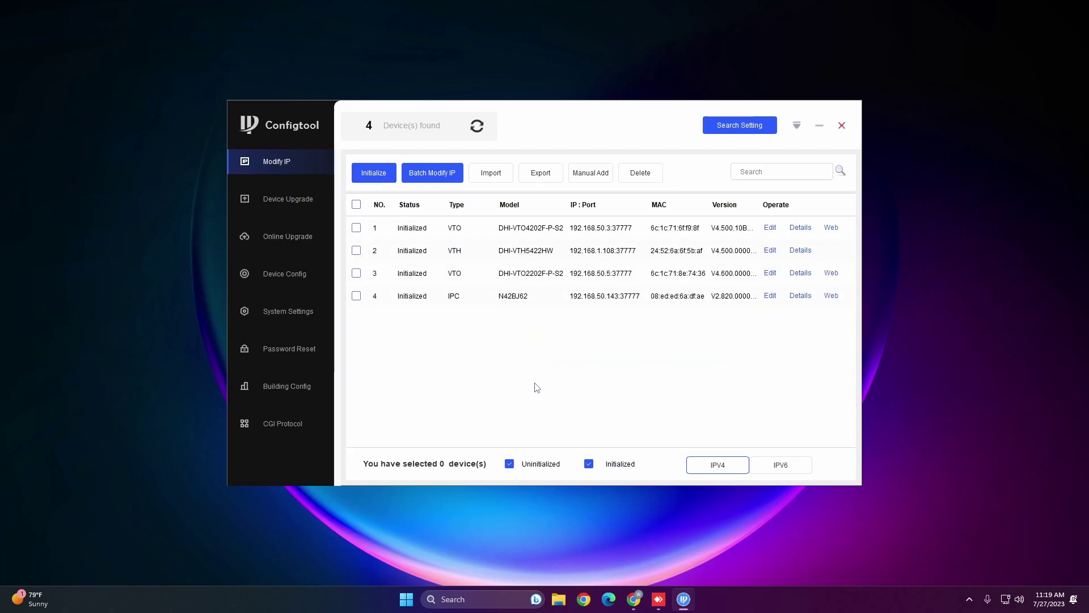
{"action": "left_click", "coordinate": [456, 208]}
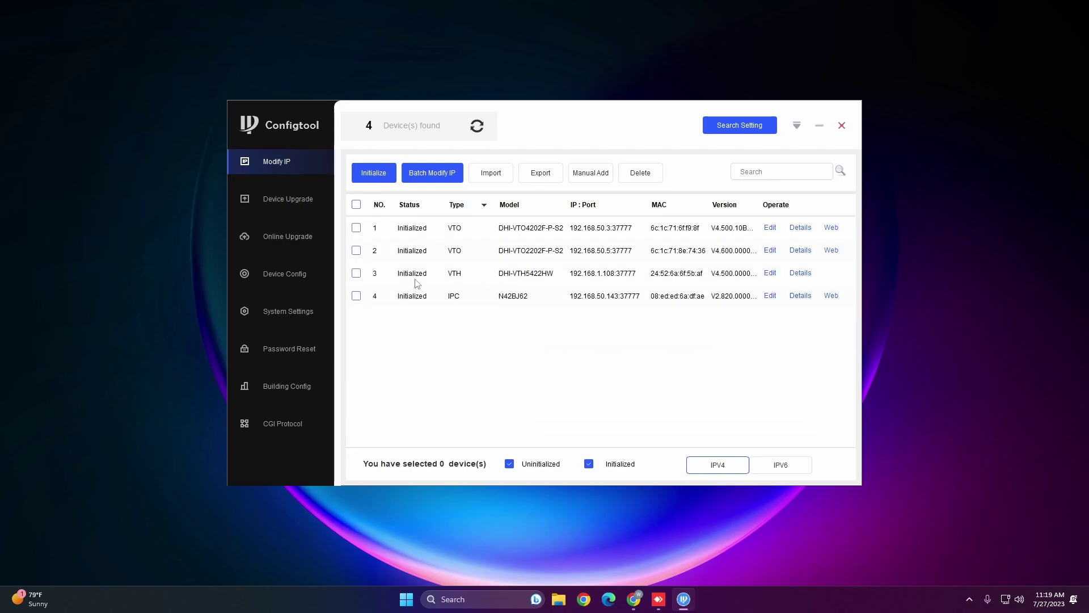
- Change the VTH's address to 192.168.50.6 and refresh the device list
{"action": "left_click", "coordinate": [770, 273]}
{"action": "double_click", "coordinate": [574, 271]}
{"action": "type", "text": "68.50.6"}
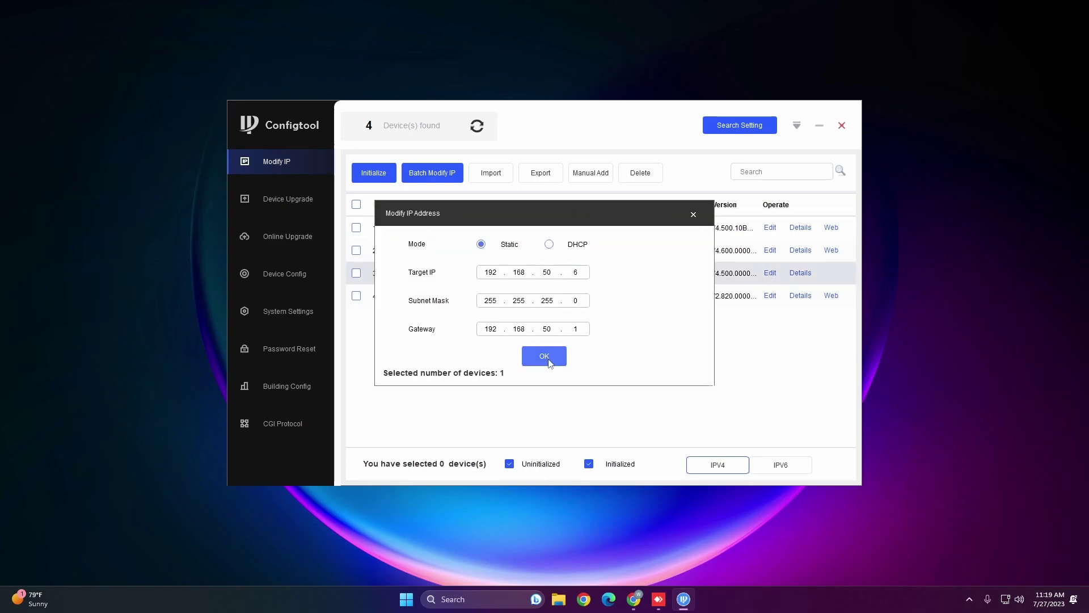
{"action": "left_click", "coordinate": [549, 356]}
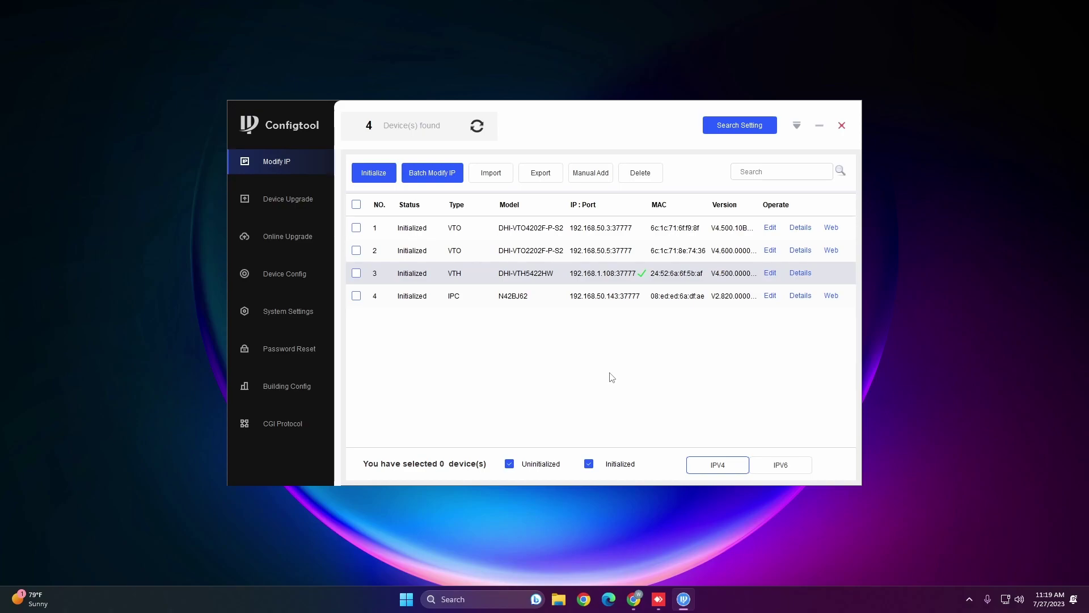
{"action": "left_click", "coordinate": [476, 127]}
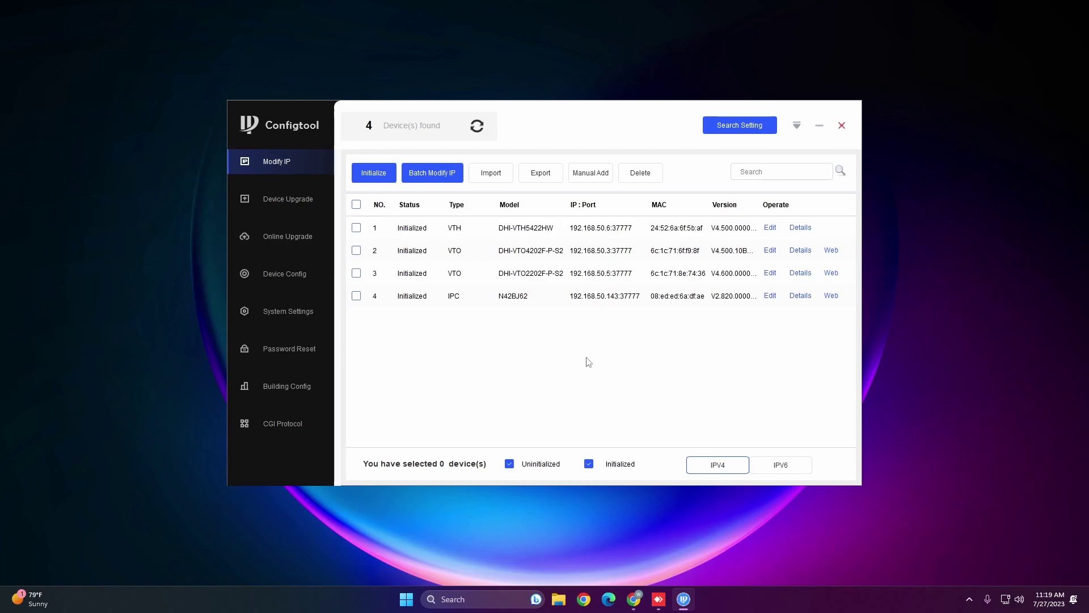
- Open Building Config's Global Parameters and keep the Server Type set to Express/Dss
{"action": "left_click", "coordinate": [284, 392]}
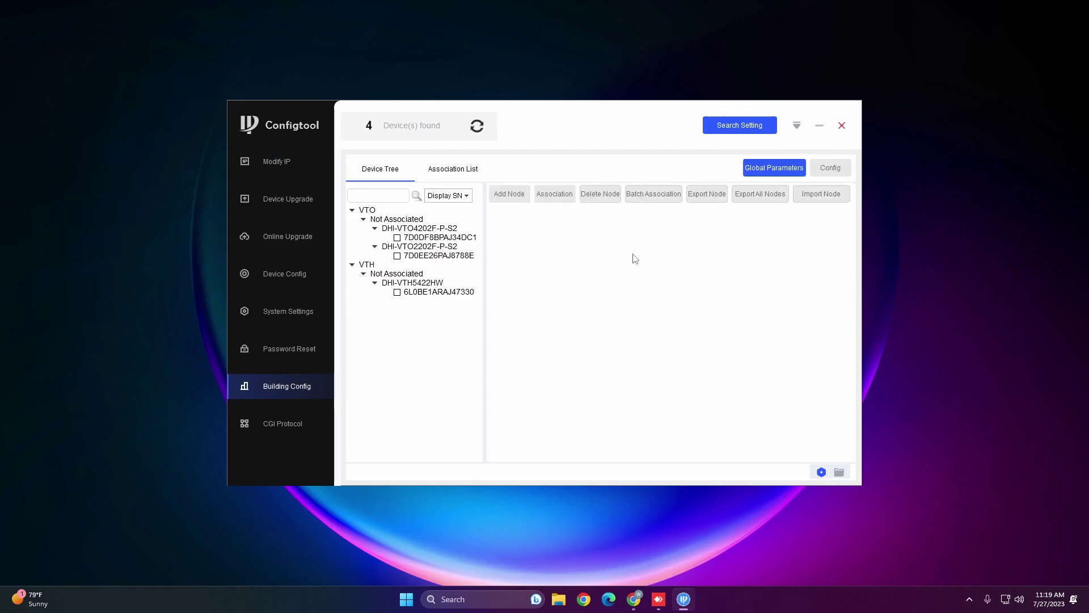
{"action": "left_click", "coordinate": [771, 172]}
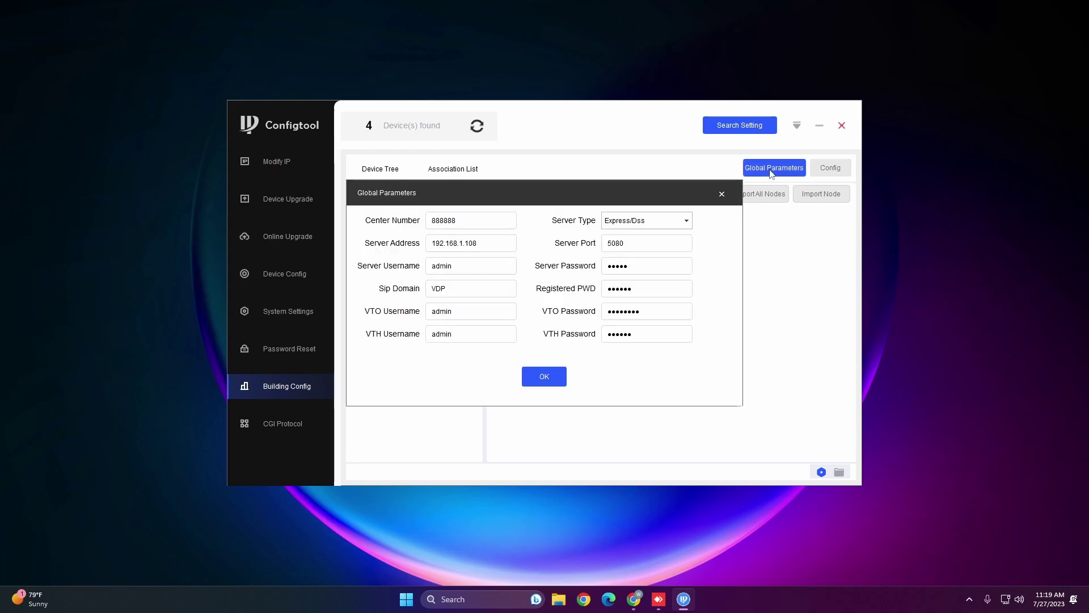
{"action": "left_click_drag", "start_coordinate": [543, 188], "coordinate": [587, 186]}
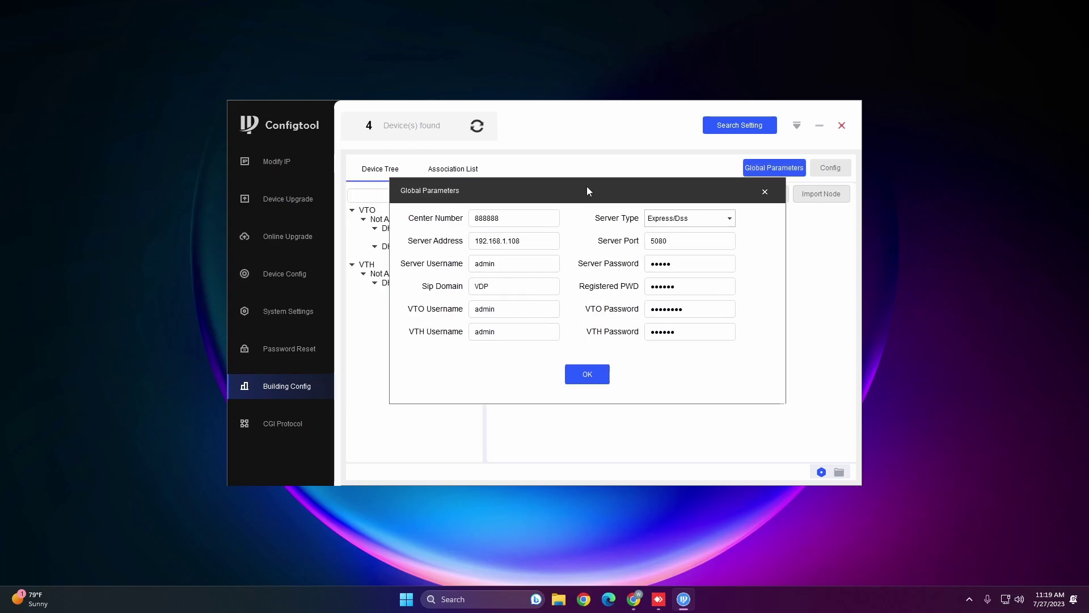
{"action": "left_click", "coordinate": [691, 218]}
{"action": "left_click", "coordinate": [664, 249]}
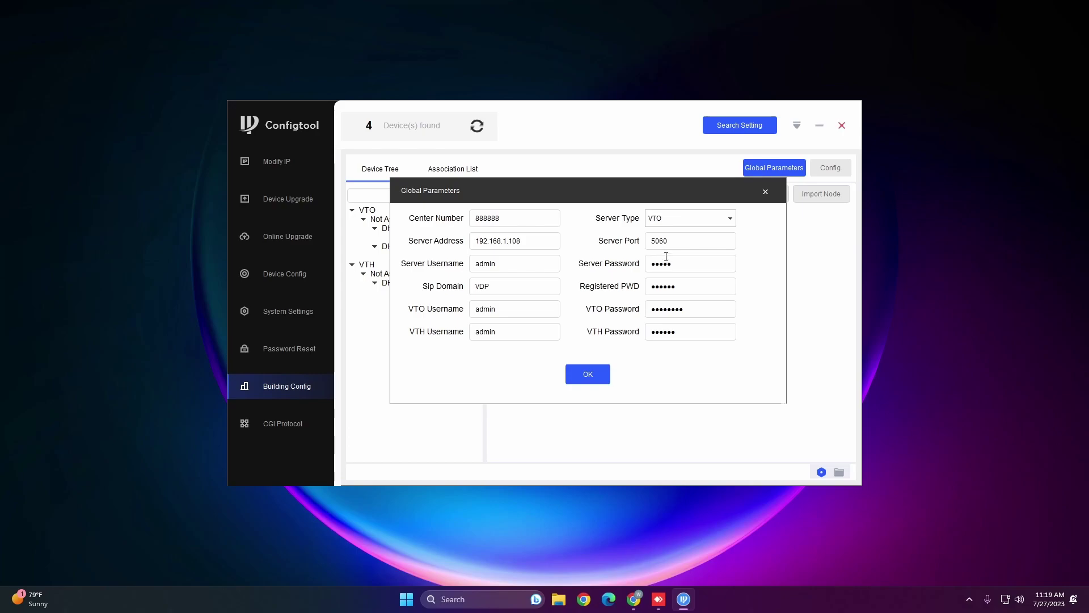
{"action": "left_click", "coordinate": [676, 222]}
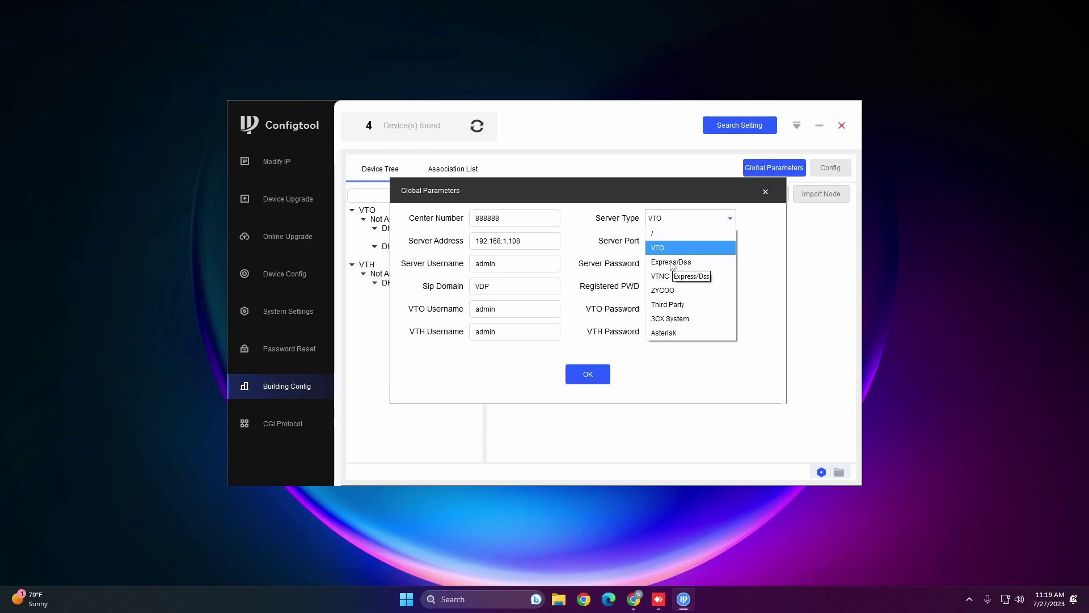
{"action": "left_click", "coordinate": [671, 262]}
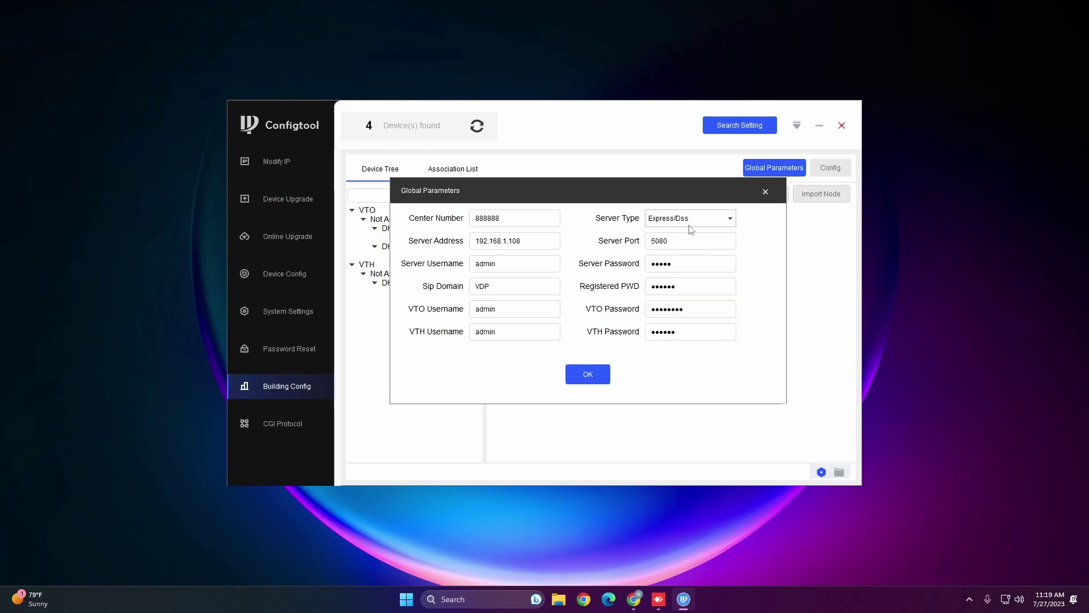
{"action": "left_click_drag", "start_coordinate": [672, 242], "coordinate": [644, 241]}
- Set the Server Address to 192.168.50.29
{"action": "double_click", "coordinate": [658, 241]}
{"action": "left_click_drag", "start_coordinate": [652, 241], "coordinate": [663, 244]}
{"action": "key", "text": "Left"}
{"action": "double_click", "coordinate": [672, 244]}
{"action": "left_click", "coordinate": [667, 244]}
{"action": "left_click_drag", "start_coordinate": [529, 241], "coordinate": [459, 244]}
{"action": "type", "text": "192.168.50.29"}
- Set the server username to 'system' and enter the server login password
{"action": "double_click", "coordinate": [516, 265]}
{"action": "type", "text": "system"}
{"action": "double_click", "coordinate": [718, 266]}
{"action": "left_click_drag", "start_coordinate": [489, 286], "coordinate": [470, 290]}
{"action": "left_click_drag", "start_coordinate": [690, 287], "coordinate": [644, 285]}
{"action": "left_click_drag", "start_coordinate": [510, 292], "coordinate": [463, 290]}
{"action": "left_click", "coordinate": [574, 314]}
- Re-enter the VTO and VTH passwords in the Global Parameters
{"action": "left_click_drag", "start_coordinate": [692, 310], "coordinate": [634, 309]}
{"action": "left_click_drag", "start_coordinate": [683, 332], "coordinate": [631, 333]}
{"action": "left_click_drag", "start_coordinate": [684, 309], "coordinate": [637, 316]}
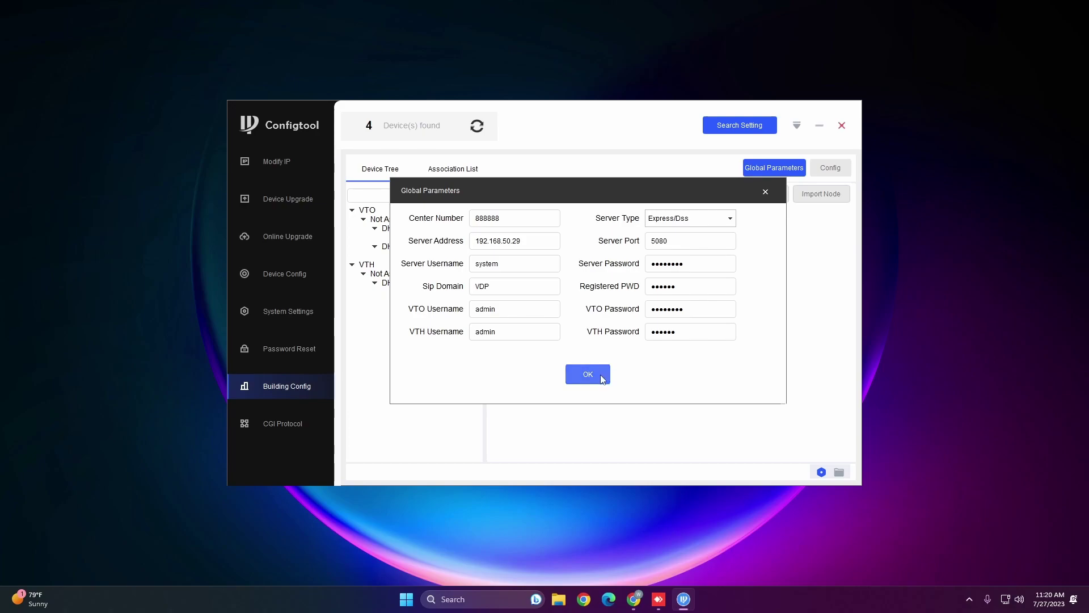
- Save the Global Parameters and open the Organization tree node dialog for adding building nodes
{"action": "left_click", "coordinate": [600, 375]}
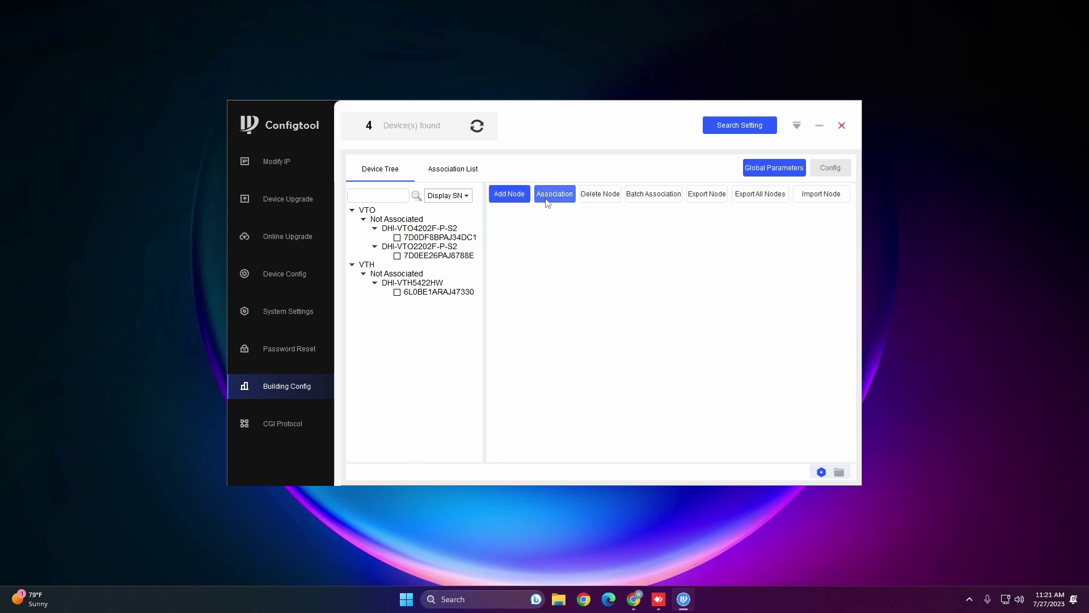
{"action": "left_click", "coordinate": [511, 195]}
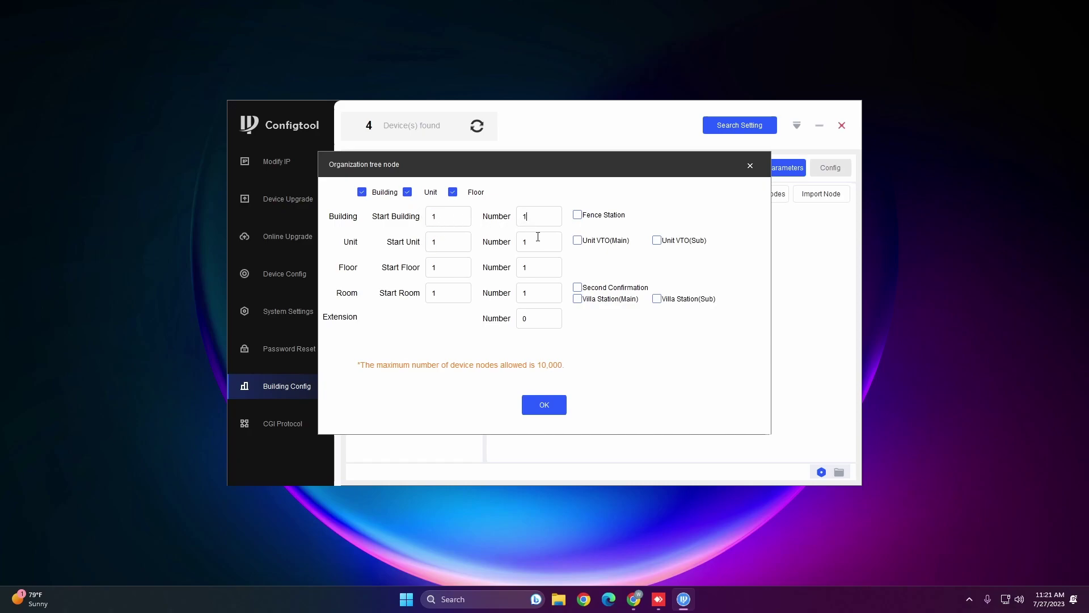
- Set the tree node dialog to 5 floors, 3 rooms per floor and extension count 0
{"action": "left_click", "coordinate": [536, 243]}
{"action": "left_click", "coordinate": [445, 267]}
{"action": "left_click", "coordinate": [436, 267]}
{"action": "left_click", "coordinate": [534, 269]}
{"action": "double_click", "coordinate": [527, 292]}
{"action": "double_click", "coordinate": [516, 267]}
{"action": "type", "text": "5"}
{"action": "double_click", "coordinate": [533, 293]}
{"action": "left_click_drag", "start_coordinate": [532, 317], "coordinate": [517, 318]}
{"action": "left_click_drag", "start_coordinate": [535, 318], "coordinate": [511, 318]}
{"action": "left_click_drag", "start_coordinate": [535, 321], "coordinate": [521, 318]}
{"action": "type", "text": "0"}
- Include Unit VTO(Main) and Villa Station(Main) nodes and generate the building tree
{"action": "left_click", "coordinate": [577, 240]}
{"action": "left_click", "coordinate": [578, 299]}
{"action": "left_click", "coordinate": [549, 407]}
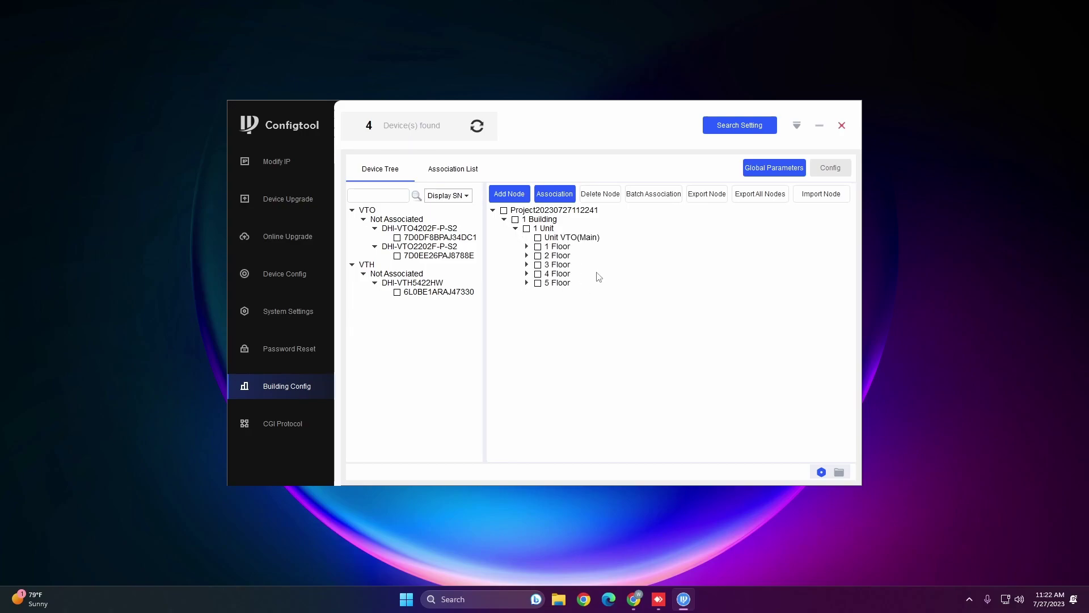
- Expand floors 1, 2 and 3 to list their rooms, briefly opening floor 1's room 1
{"action": "left_click", "coordinate": [526, 246]}
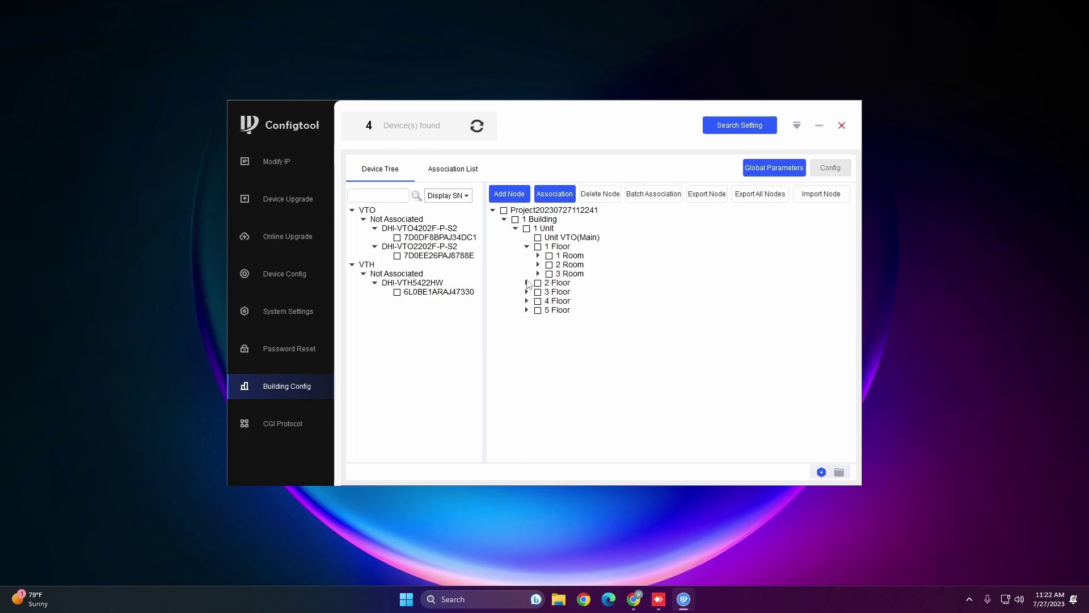
{"action": "left_click", "coordinate": [526, 282]}
{"action": "left_click", "coordinate": [526, 319]}
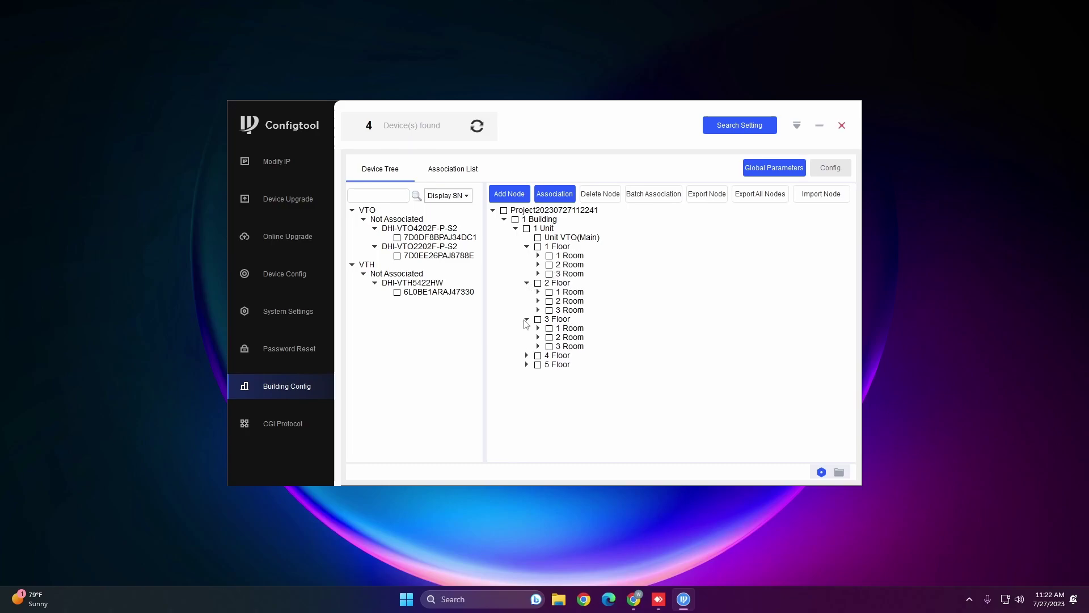
{"action": "left_click", "coordinate": [538, 256]}
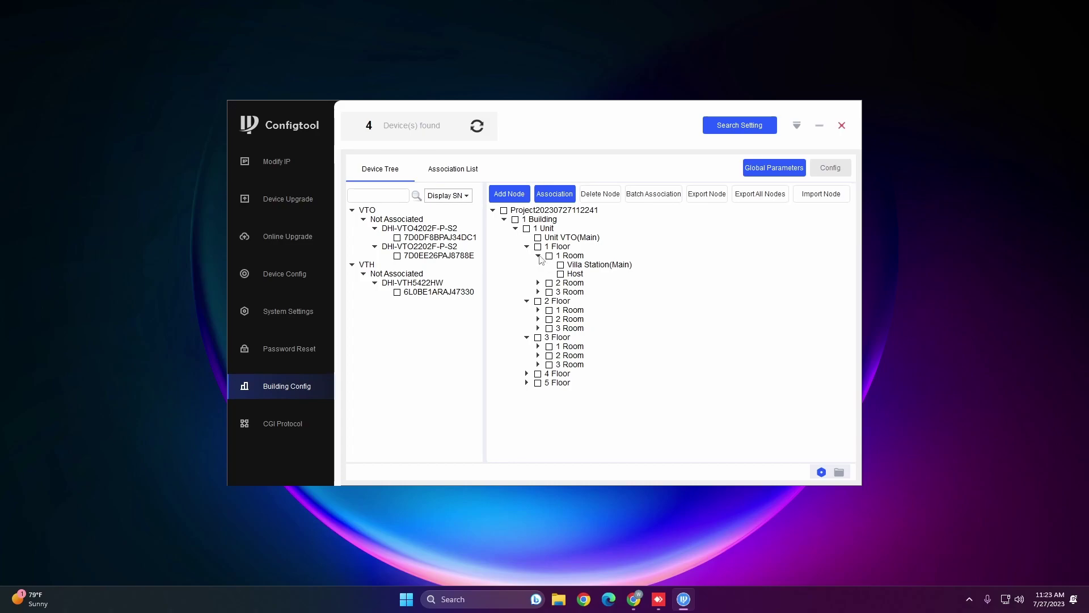
{"action": "left_click", "coordinate": [538, 256]}
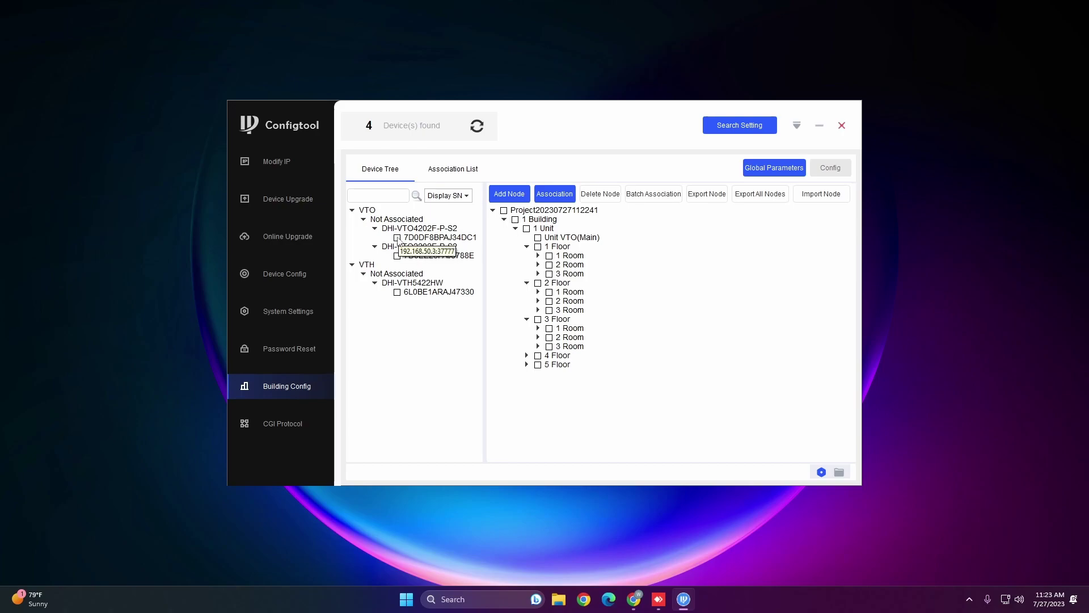
- Associate DHI-VTO4202F-P-S2 with Unit VTO(Main) and DHI-VTO2202F-P-S2 with floor 1 room 1's Villa Station(Main)
{"action": "left_click", "coordinate": [397, 238]}
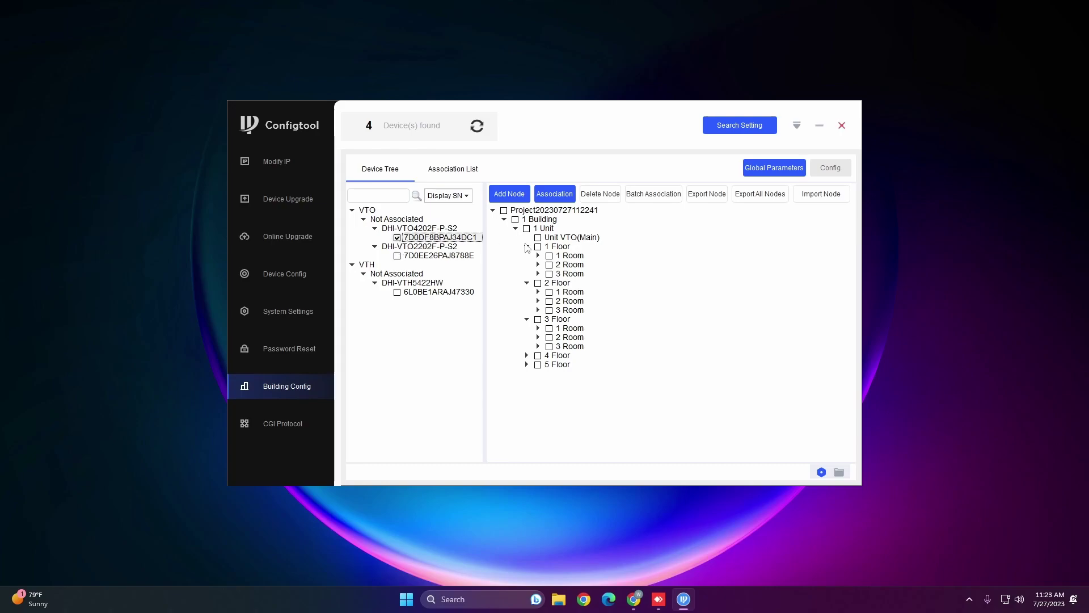
{"action": "left_click", "coordinate": [538, 237]}
{"action": "left_click", "coordinate": [555, 195]}
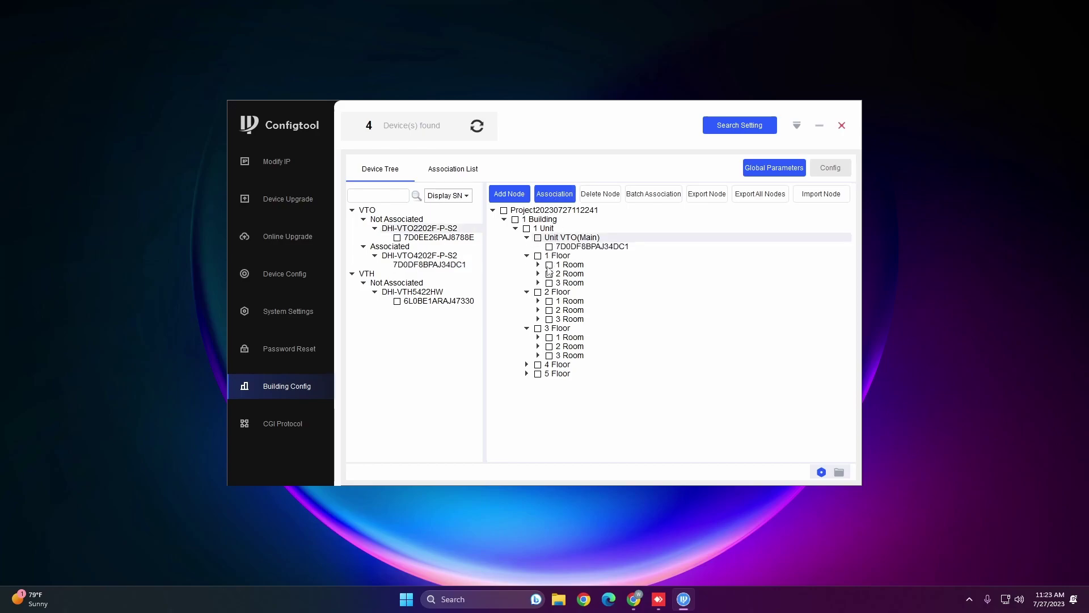
{"action": "left_click", "coordinate": [538, 265]}
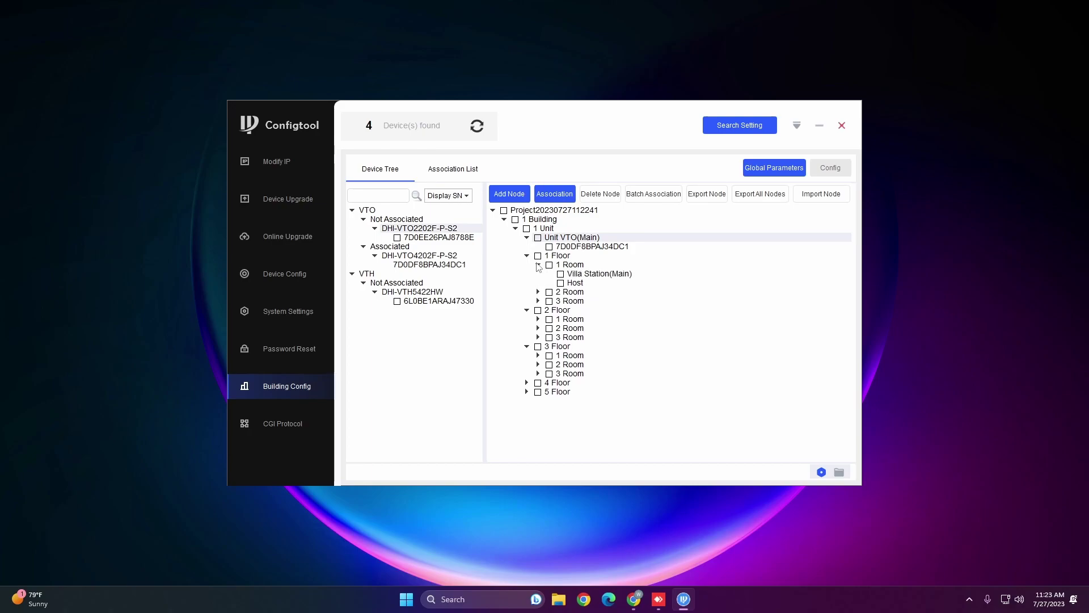
{"action": "left_click", "coordinate": [397, 237]}
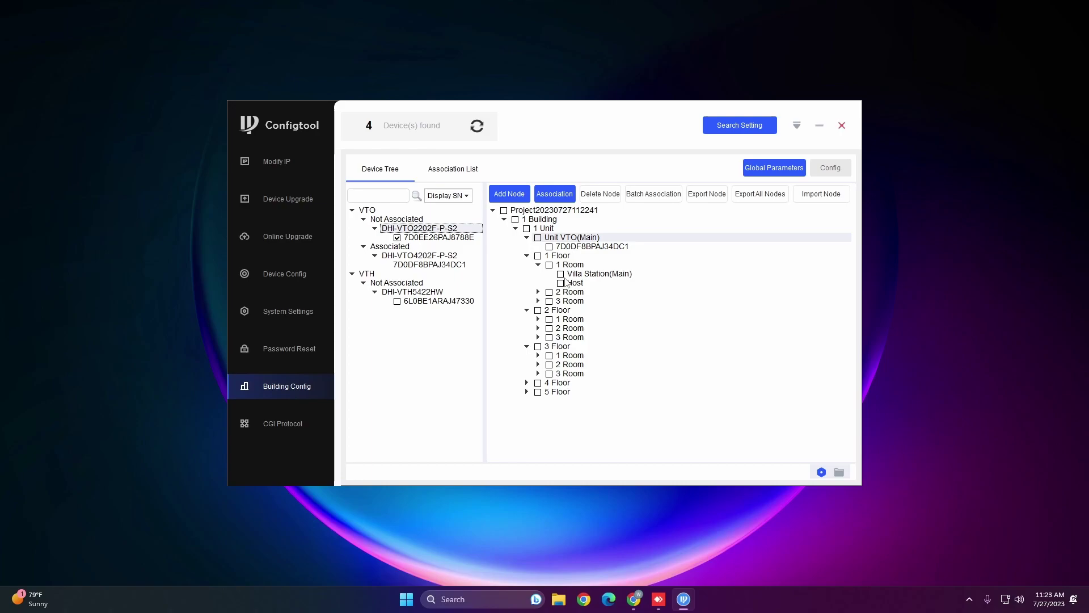
{"action": "left_click", "coordinate": [561, 274]}
{"action": "left_click", "coordinate": [554, 196]}
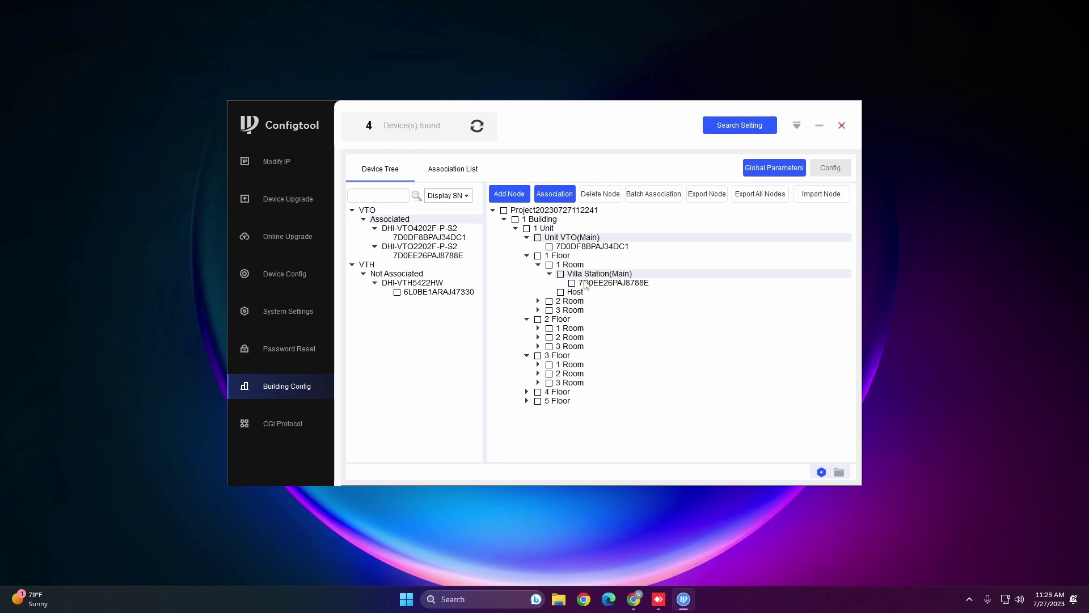
- Associate DHI-VTH5422HW with room 1's Host node, then collapse floors 2 and 3
{"action": "left_click", "coordinate": [397, 292]}
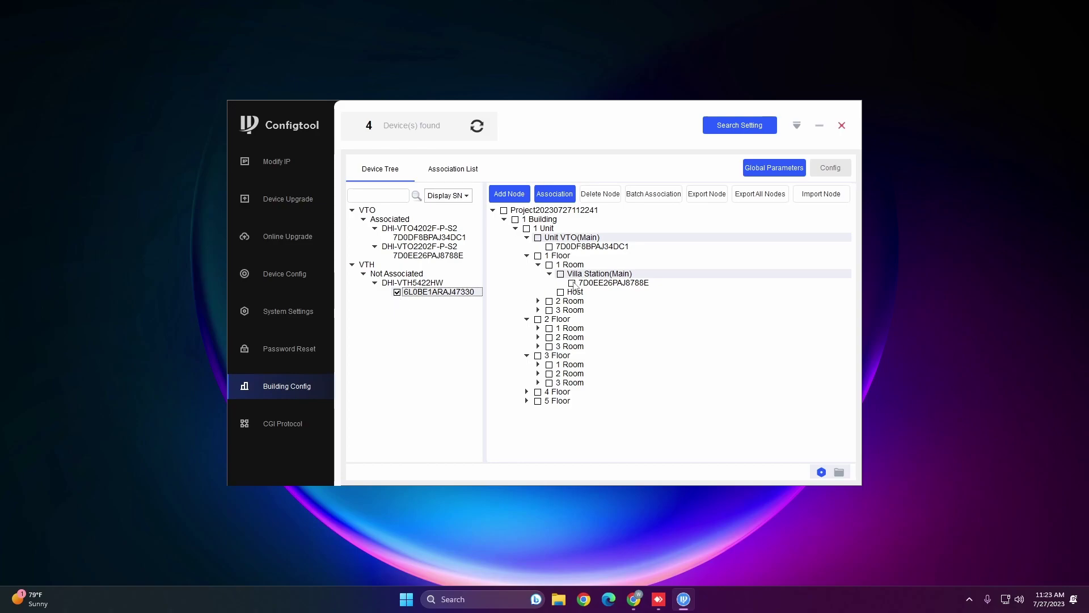
{"action": "left_click", "coordinate": [561, 295]}
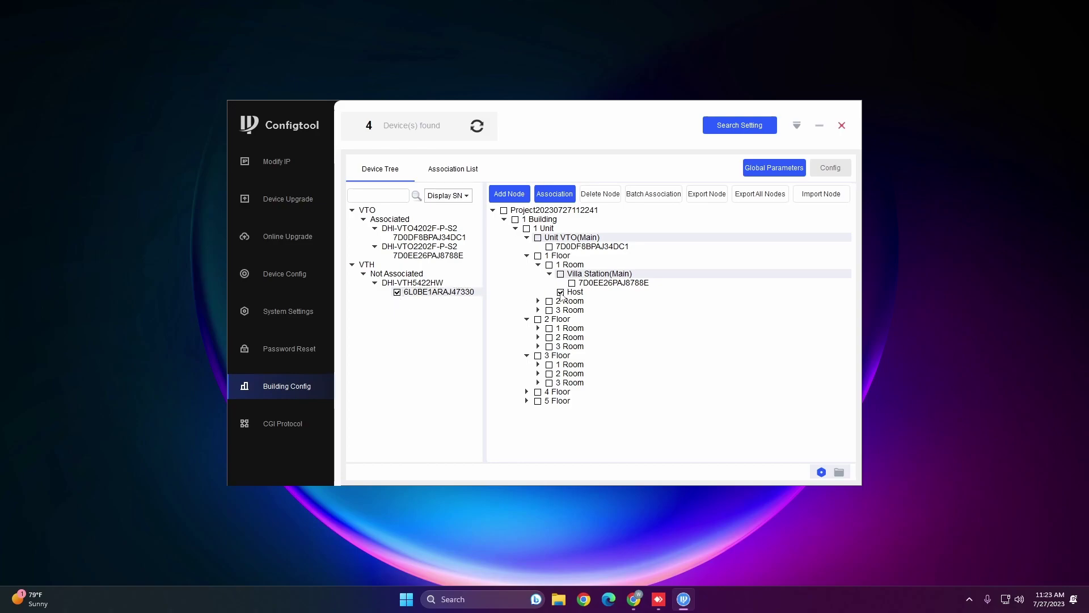
{"action": "left_click", "coordinate": [551, 196]}
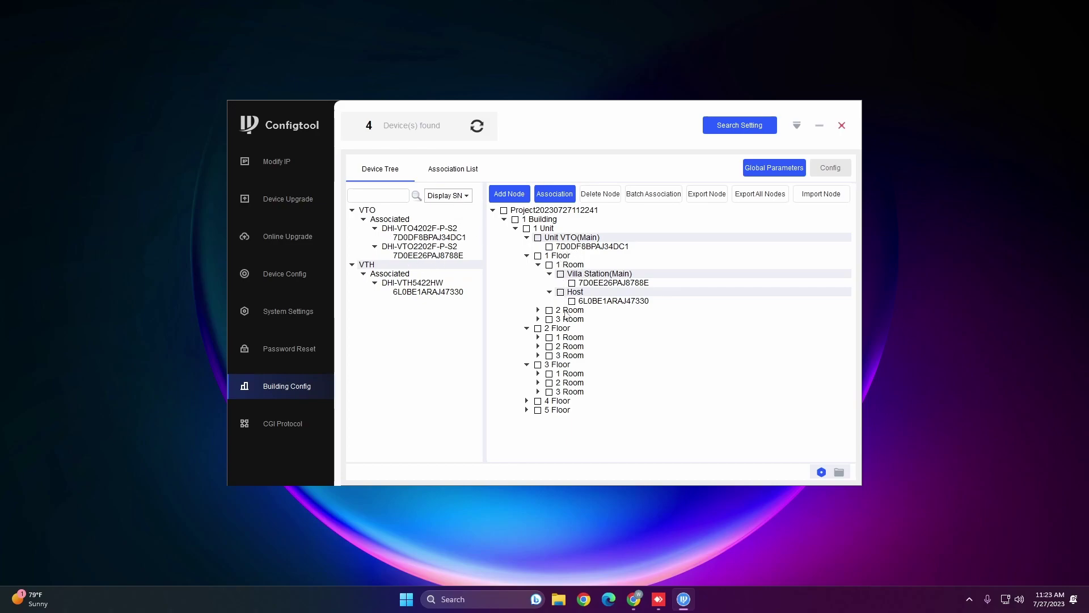
{"action": "left_click", "coordinate": [538, 310]}
{"action": "left_click", "coordinate": [538, 311]}
{"action": "left_click", "coordinate": [527, 328]}
{"action": "left_click", "coordinate": [527, 337]}
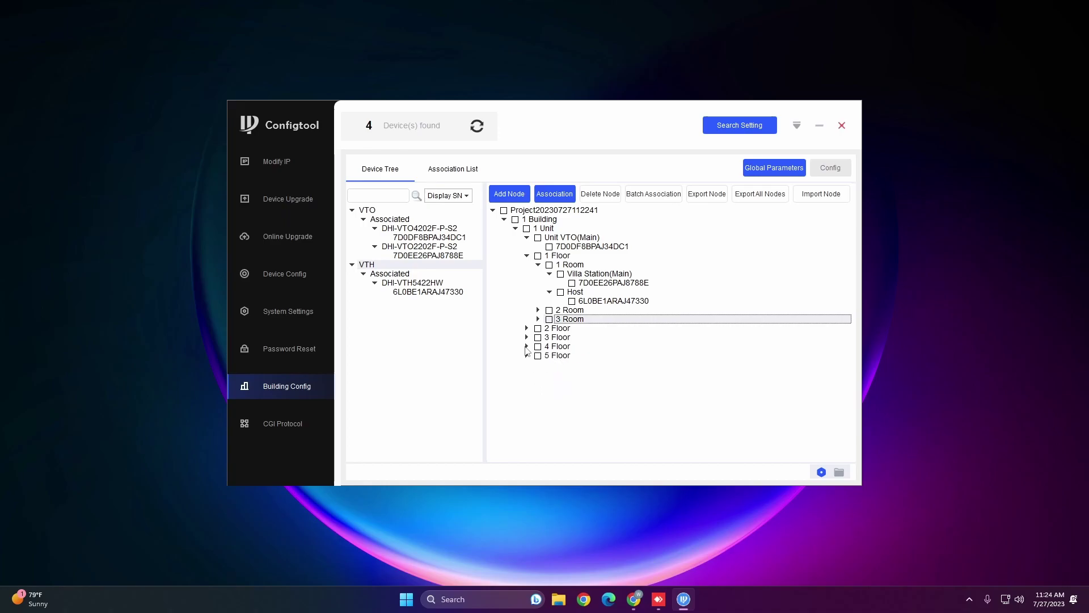
- Select all three devices in the Association List and push the configuration with Config
{"action": "left_click", "coordinate": [464, 170]}
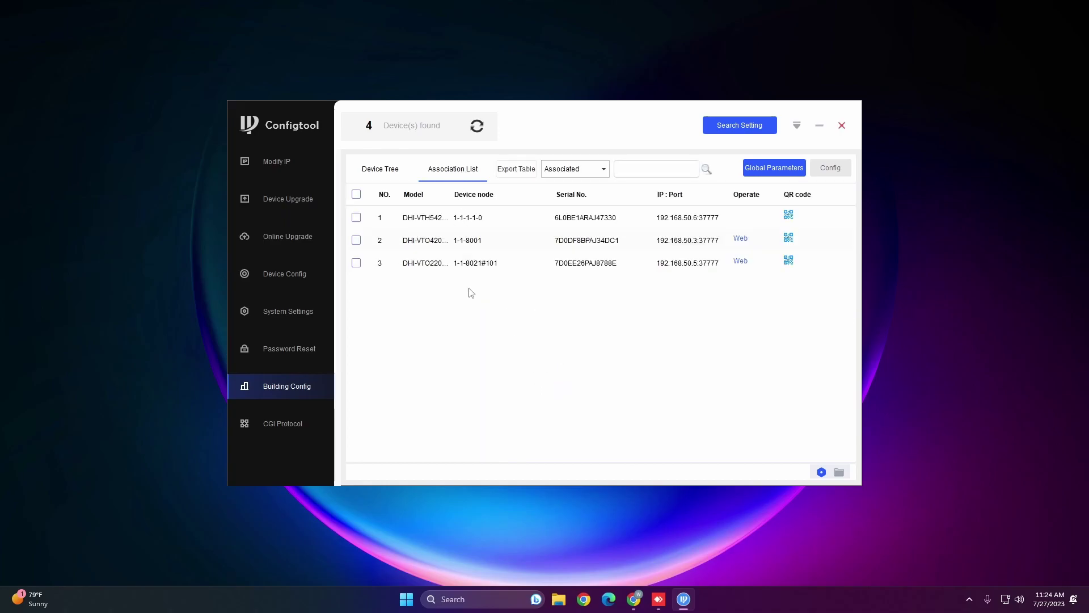
{"action": "left_click", "coordinate": [356, 195]}
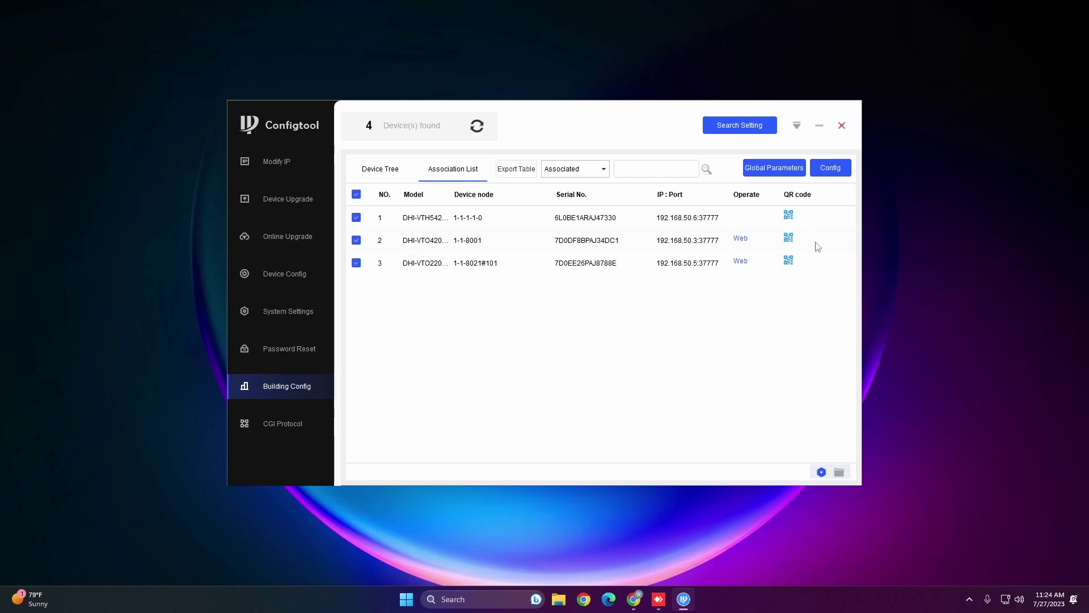
{"action": "left_click", "coordinate": [829, 171]}
{"action": "left_click_drag", "start_coordinate": [566, 222], "coordinate": [503, 215]}
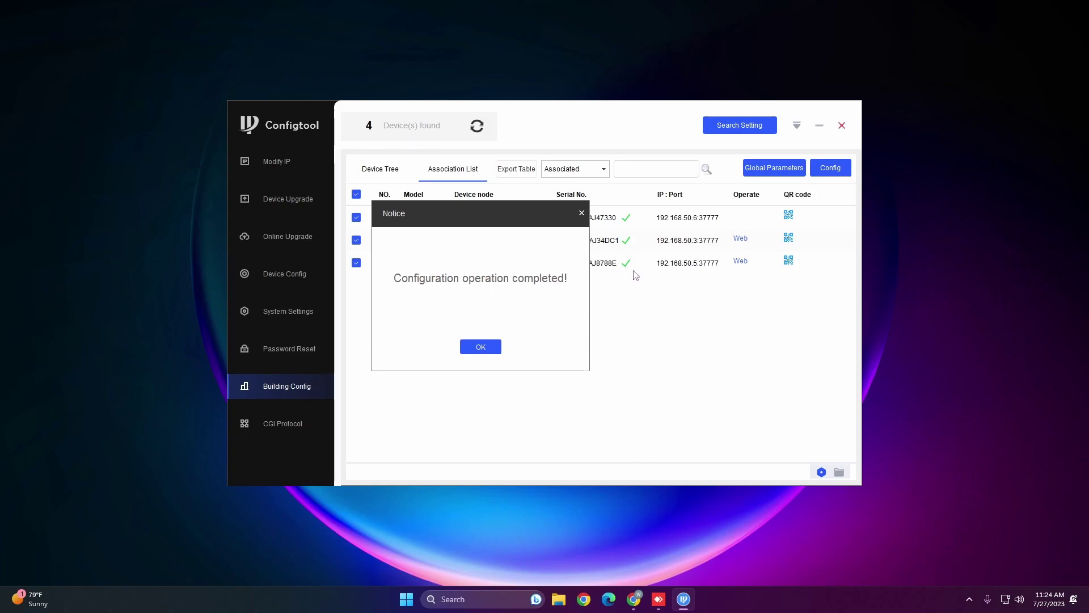
- Dismiss the completion notice, leave Global Parameters unchanged, and refresh the Modify IP device list
{"action": "left_click_drag", "start_coordinate": [498, 213], "coordinate": [591, 205]}
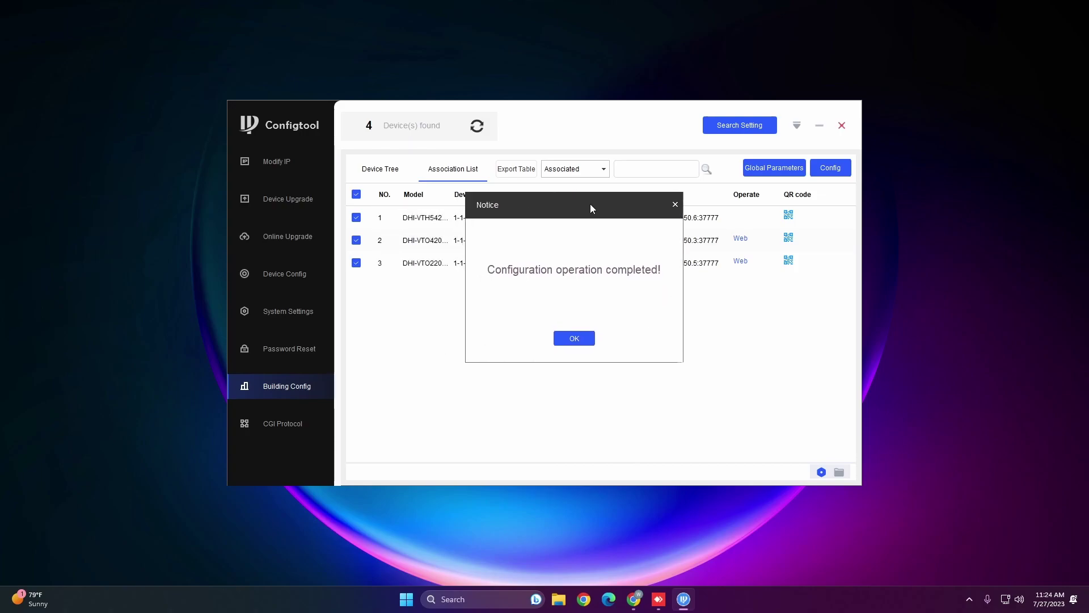
{"action": "left_click", "coordinate": [574, 338]}
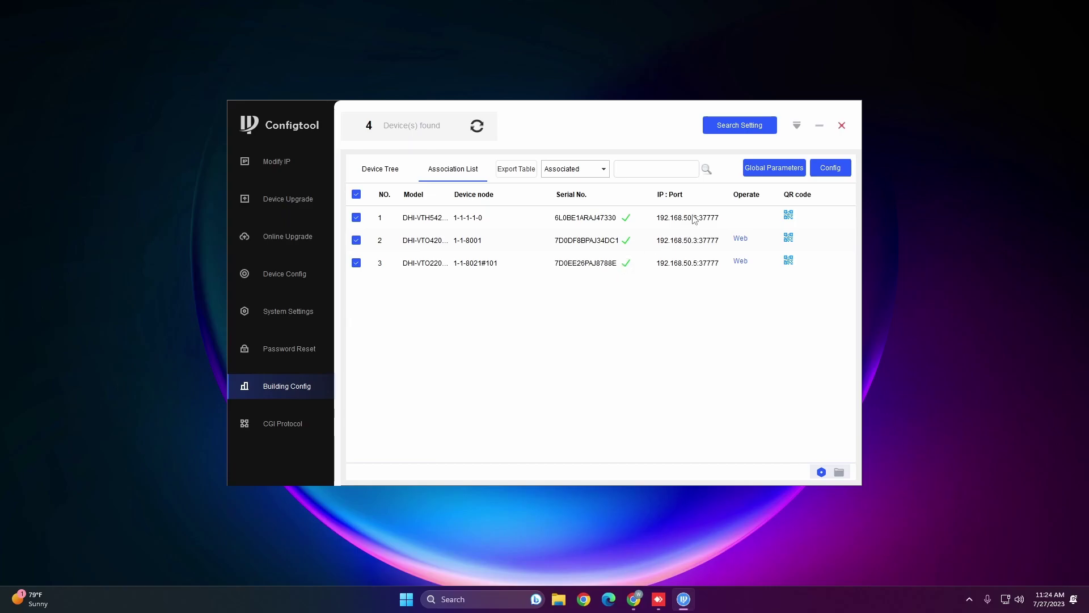
{"action": "left_click", "coordinate": [767, 171]}
{"action": "left_click_drag", "start_coordinate": [642, 339], "coordinate": [617, 326]}
{"action": "left_click", "coordinate": [638, 331]}
{"action": "left_click", "coordinate": [548, 382]}
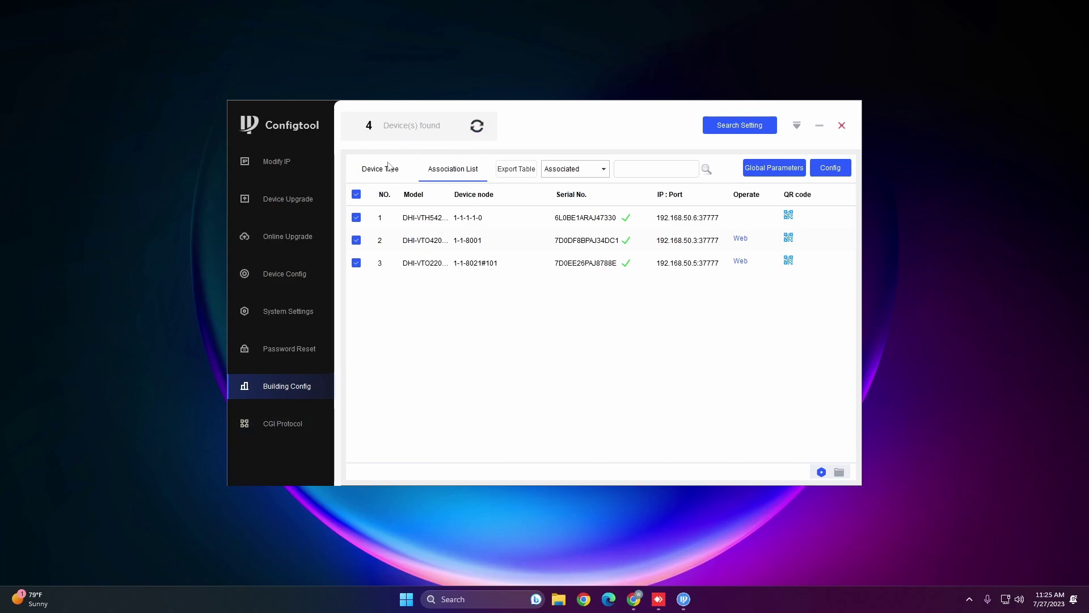
{"action": "left_click", "coordinate": [282, 162]}
{"action": "left_click", "coordinate": [475, 126]}
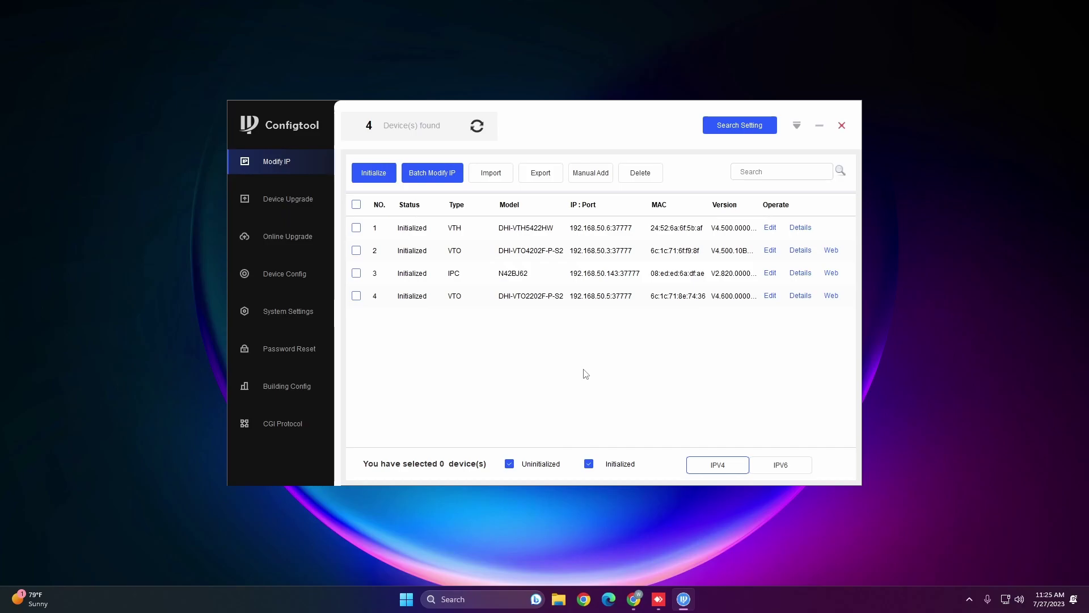
- Open the Windows taskbar search to look for the DSS client
{"action": "left_click", "coordinate": [465, 597]}
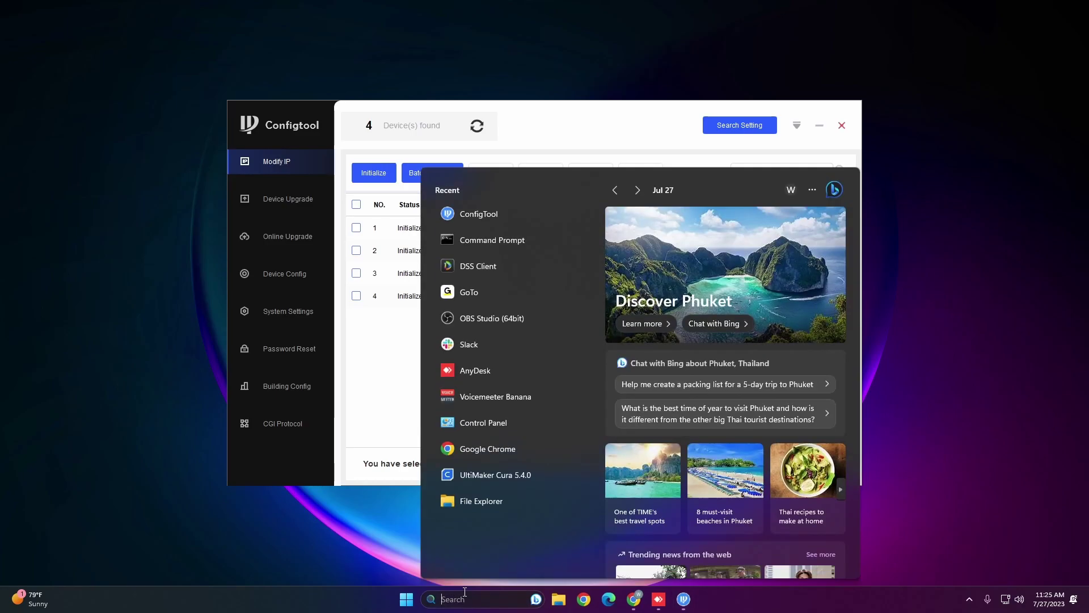
- Launch DSS Client from a 'dss' search, dismiss the resolution warning, and log in with the password
{"action": "type", "text": "dss"}
{"action": "left_click", "coordinate": [485, 248]}
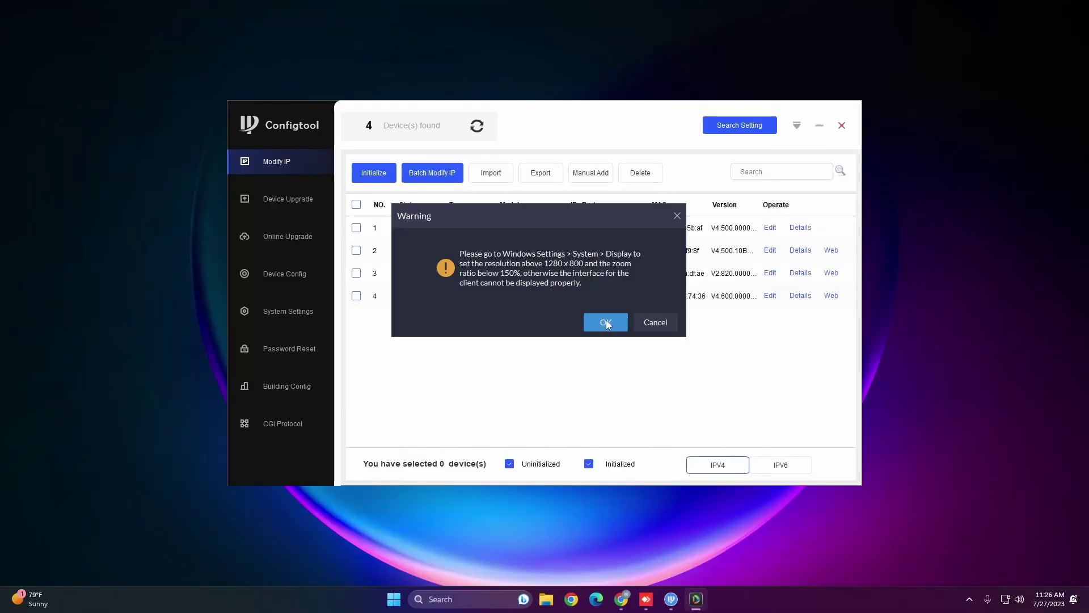
{"action": "left_click", "coordinate": [604, 320]}
{"action": "left_click_drag", "start_coordinate": [576, 145], "coordinate": [591, 161]}
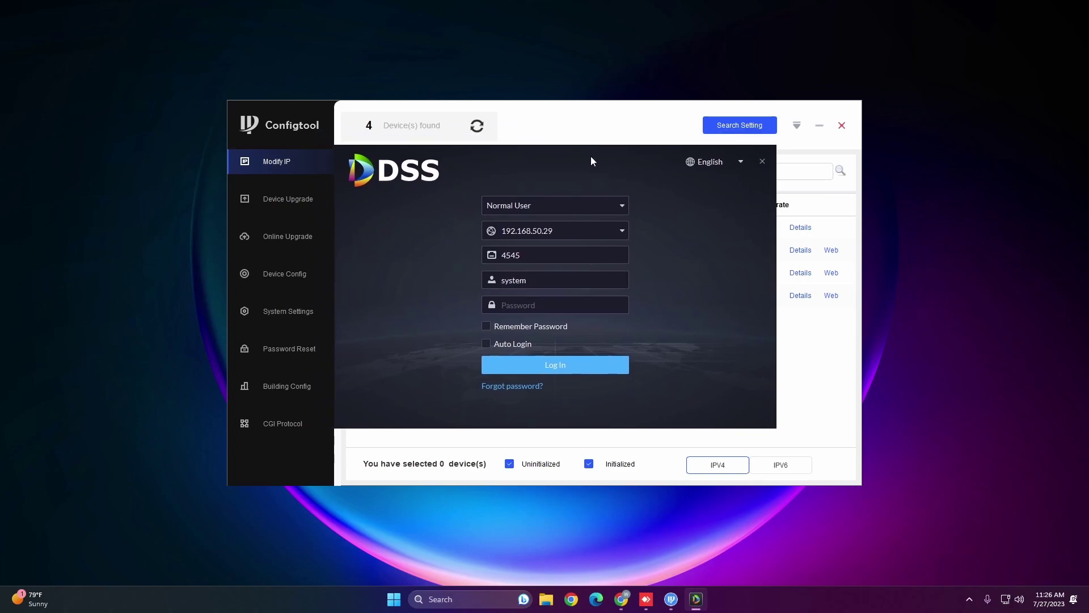
{"action": "left_click", "coordinate": [523, 301]}
{"action": "type", "text": "***"}
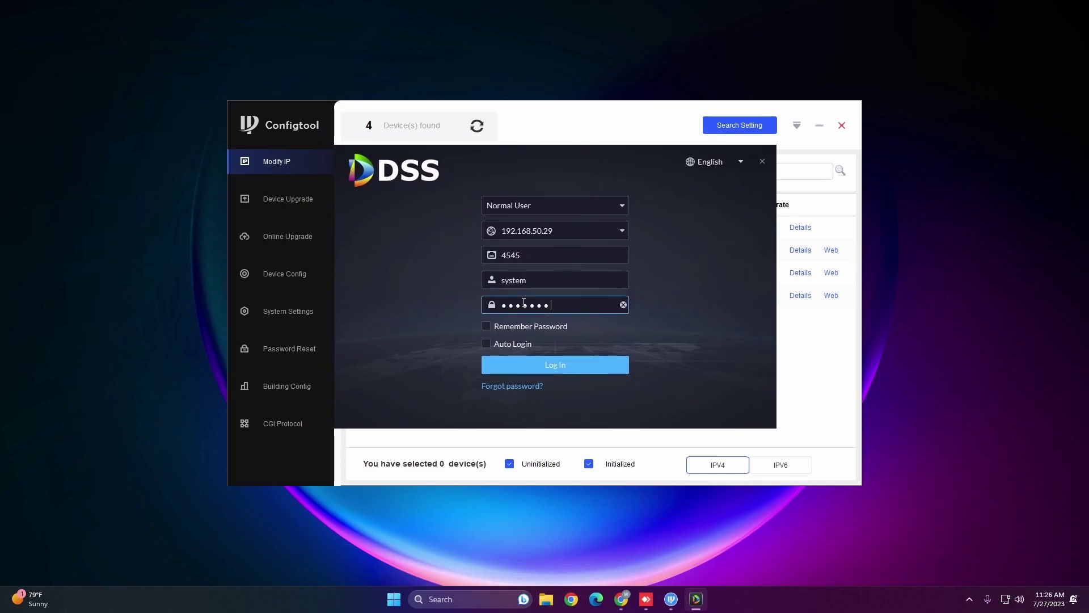
{"action": "type", "text": "******"}
{"action": "key", "text": "Return"}
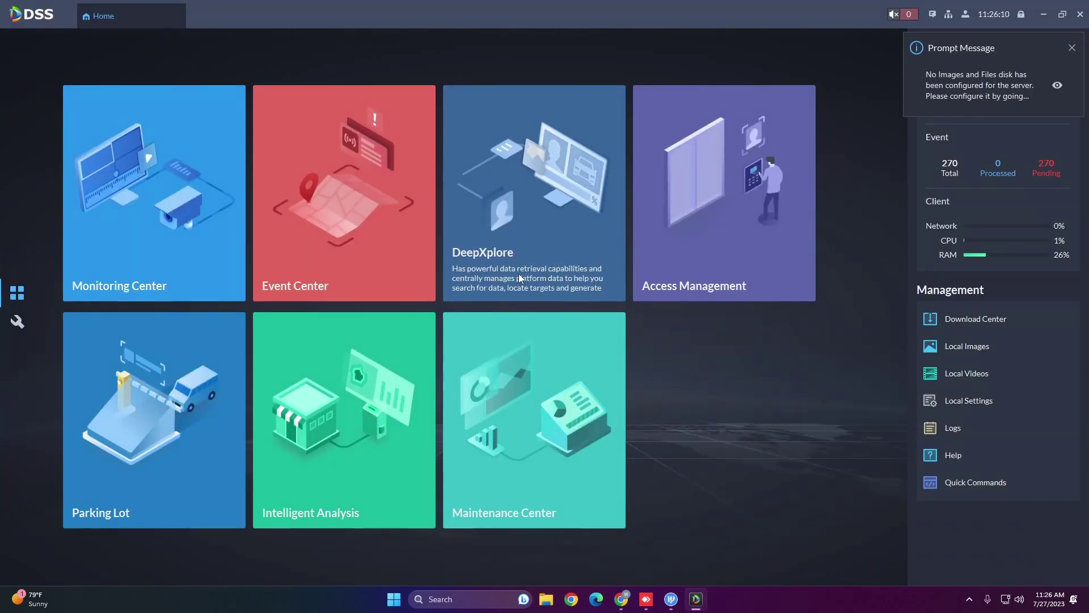
- Open Device management, view the empty Video Intercom organization, and cancel a started manual add
{"action": "left_click", "coordinate": [18, 324]}
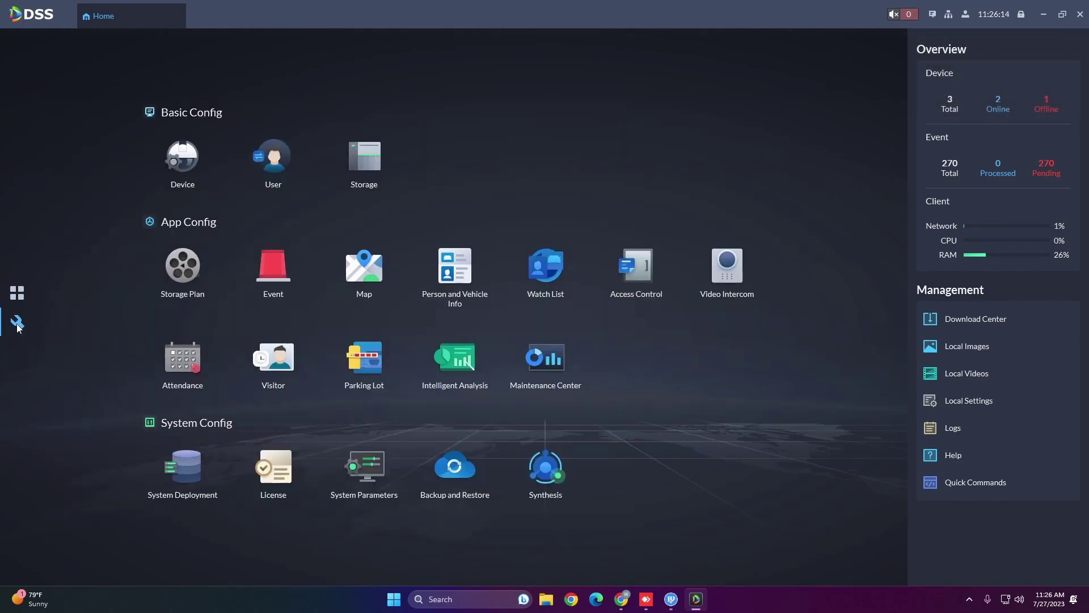
{"action": "left_click", "coordinate": [187, 159]}
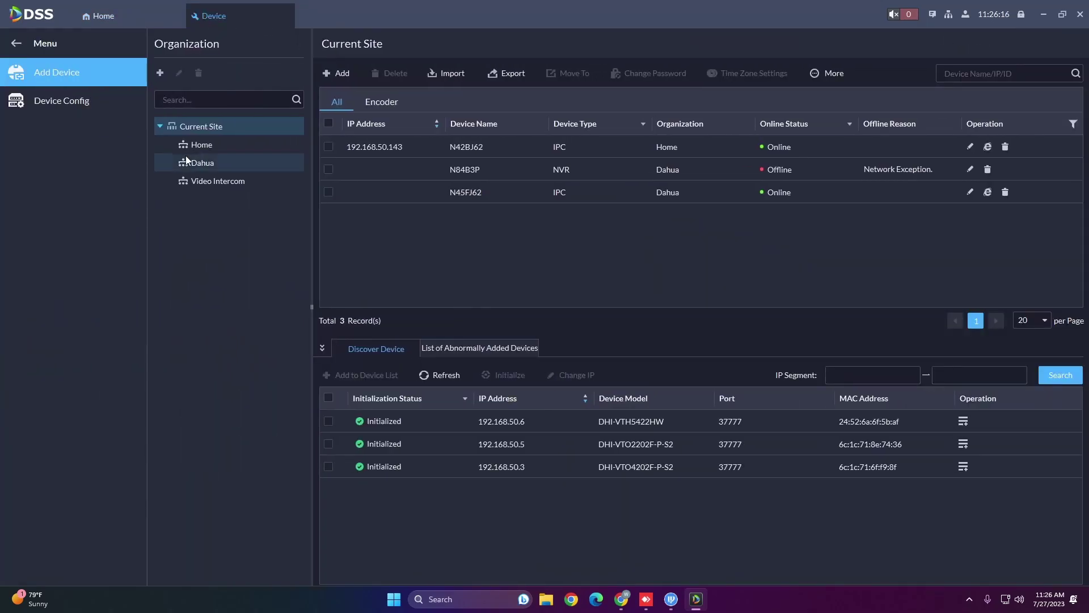
{"action": "left_click", "coordinate": [217, 181]}
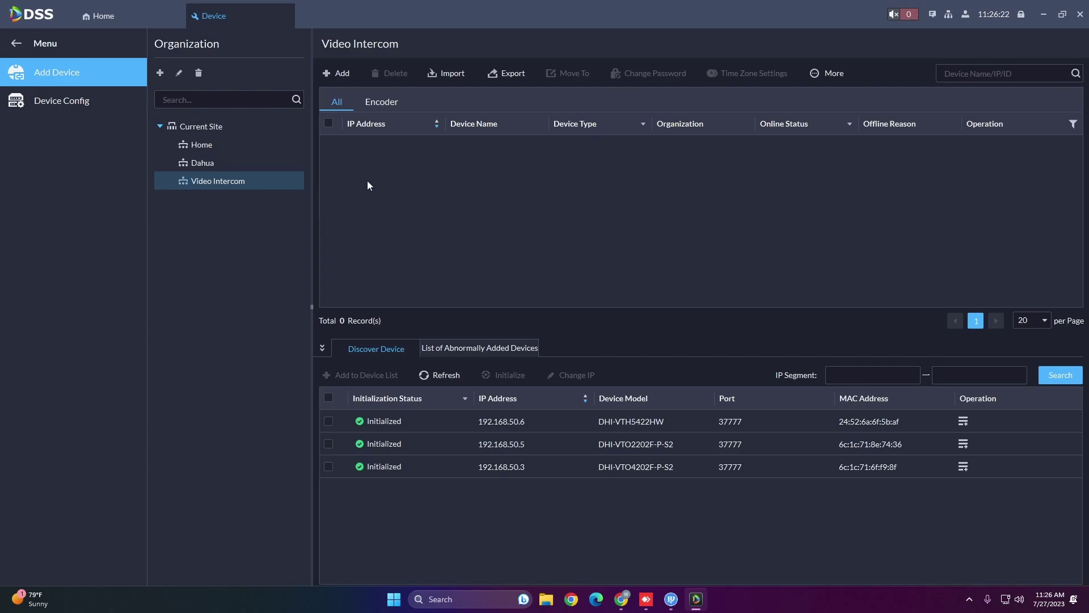
{"action": "left_click", "coordinate": [329, 74]}
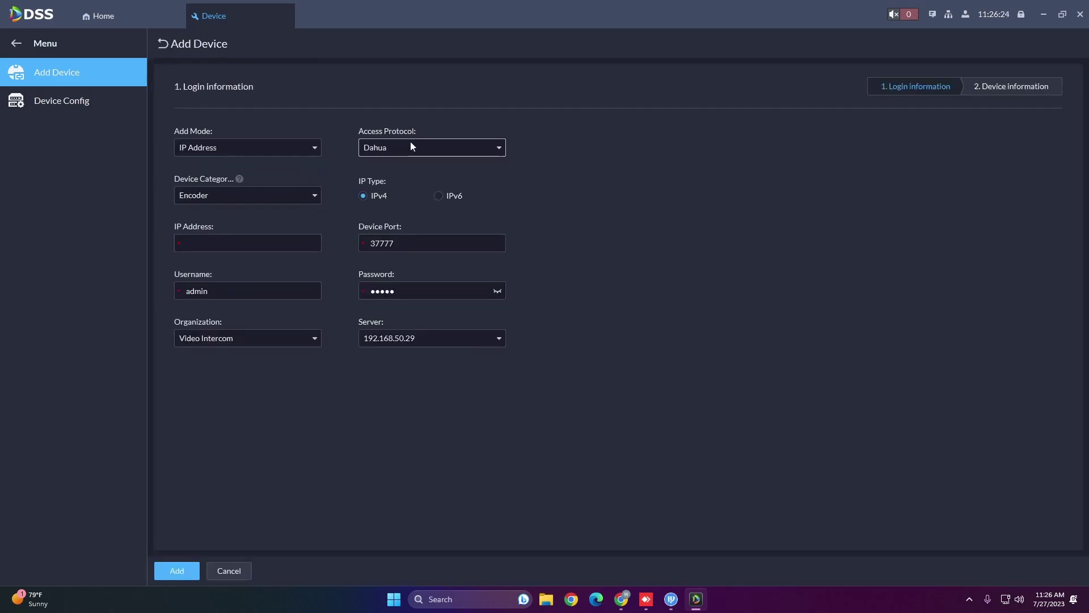
{"action": "left_click", "coordinate": [160, 45]}
{"action": "left_click", "coordinate": [590, 323]}
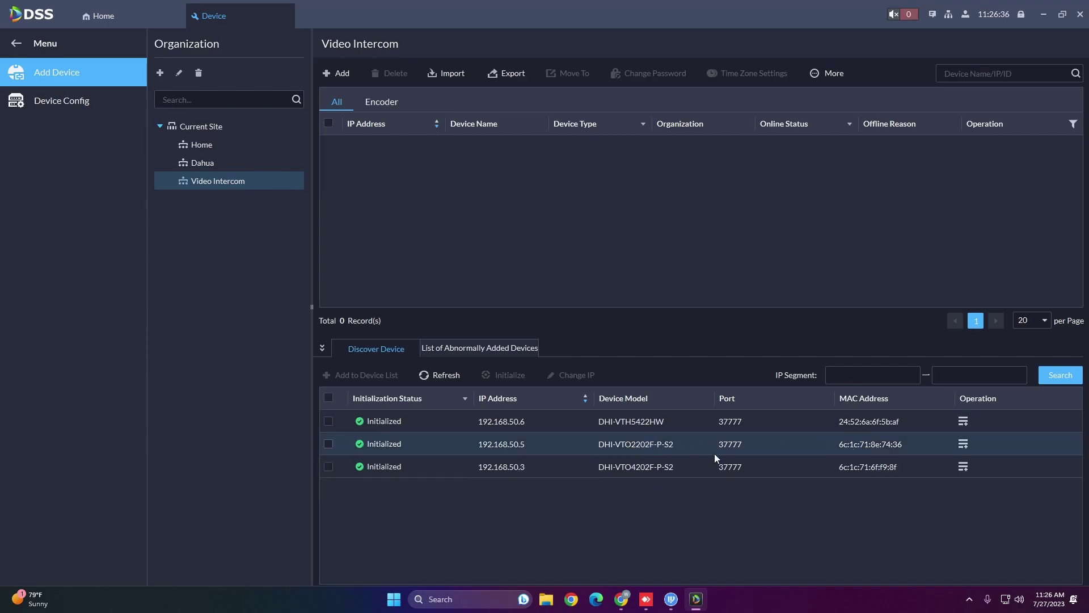
- Add the discovered door stations 192.168.50.3 and 192.168.50.5 using the device password
{"action": "left_click", "coordinate": [962, 466]}
{"action": "left_click_drag", "start_coordinate": [547, 311], "coordinate": [476, 319]}
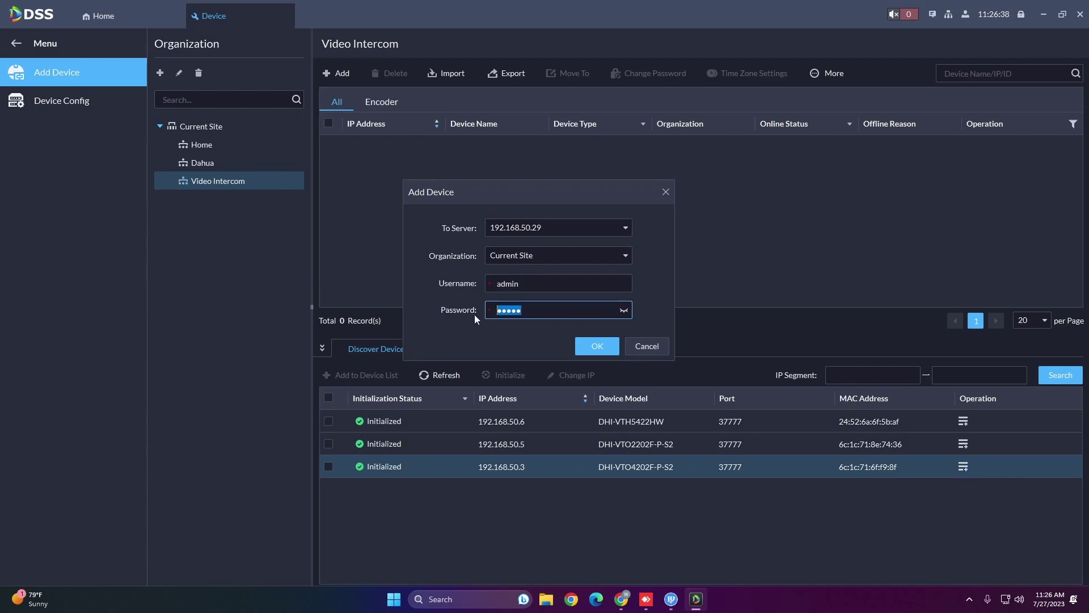
{"action": "left_click", "coordinate": [601, 345]}
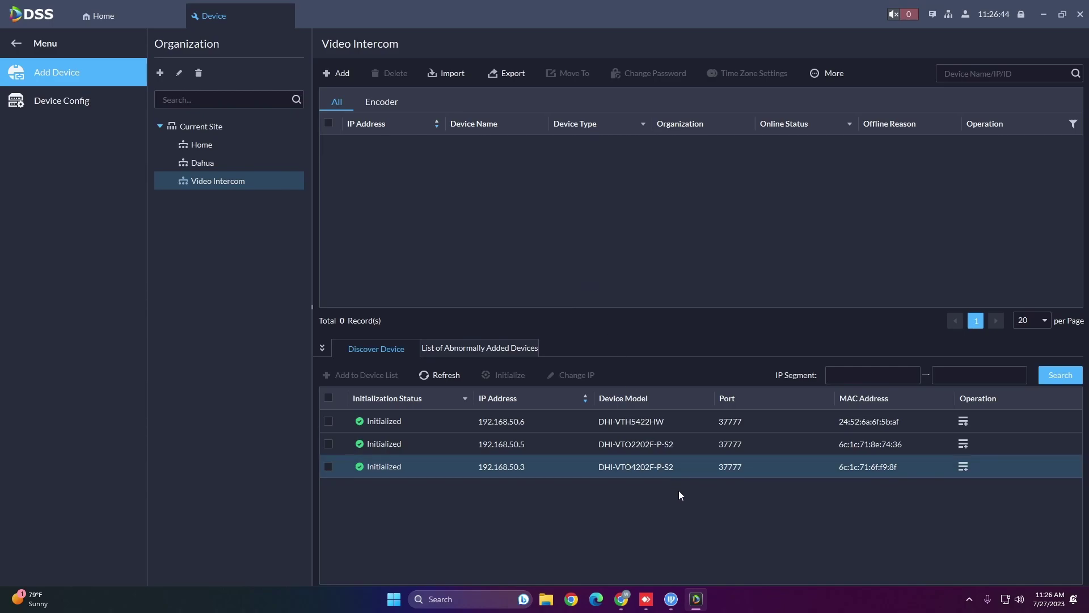
{"action": "left_click", "coordinate": [963, 445]}
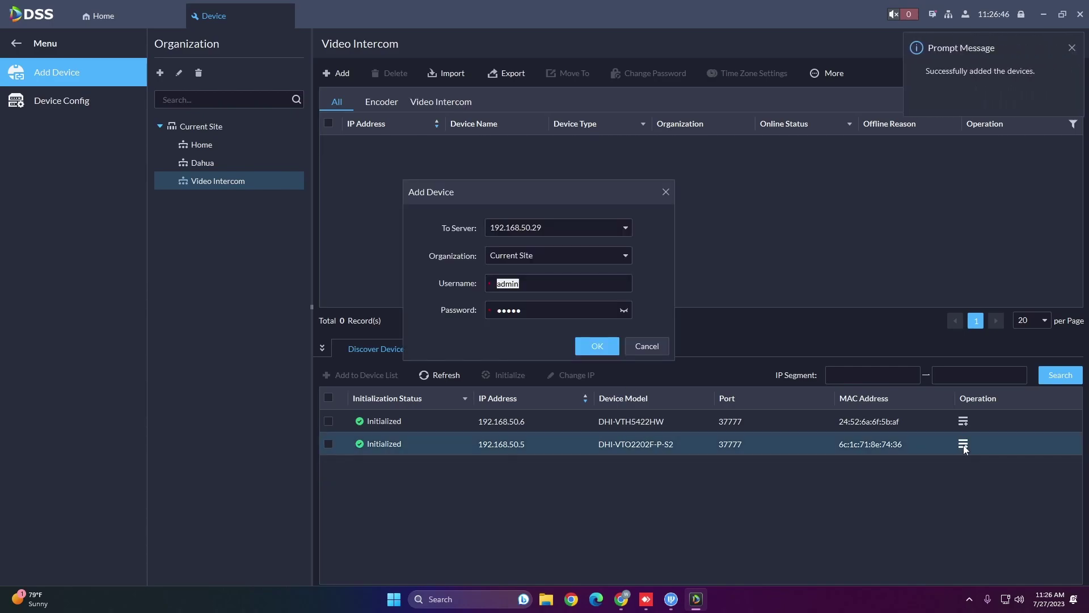
{"action": "left_click", "coordinate": [550, 313]}
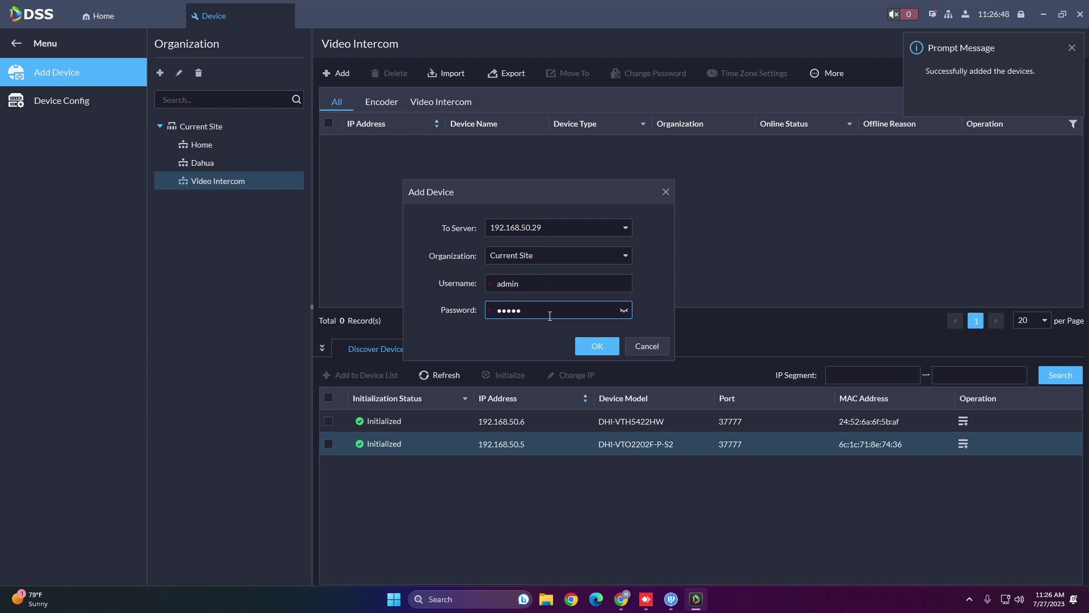
{"action": "left_click", "coordinate": [624, 310]}
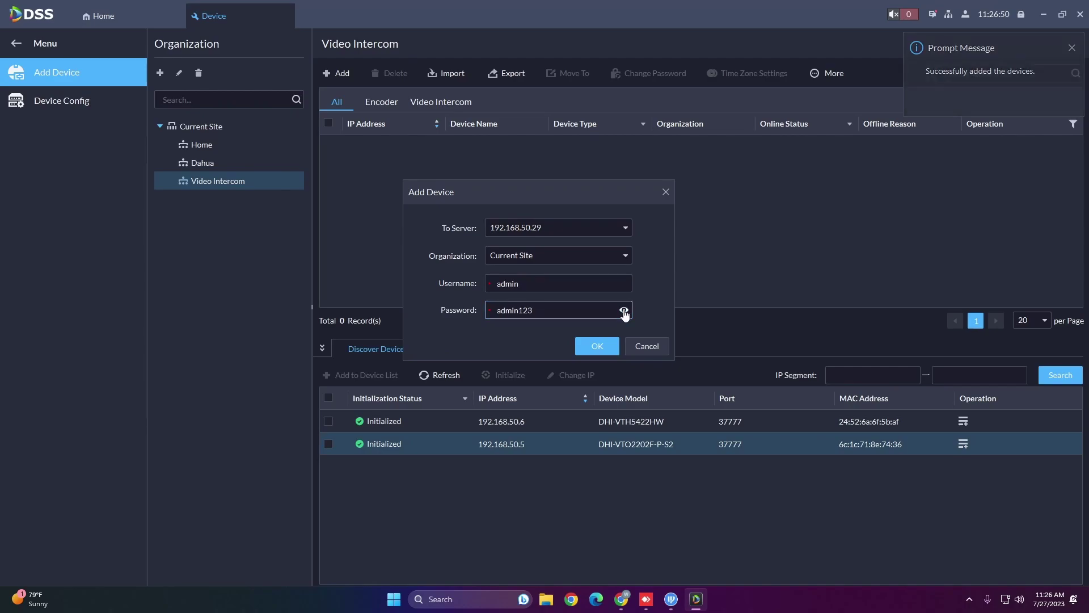
{"action": "left_click", "coordinate": [596, 346]}
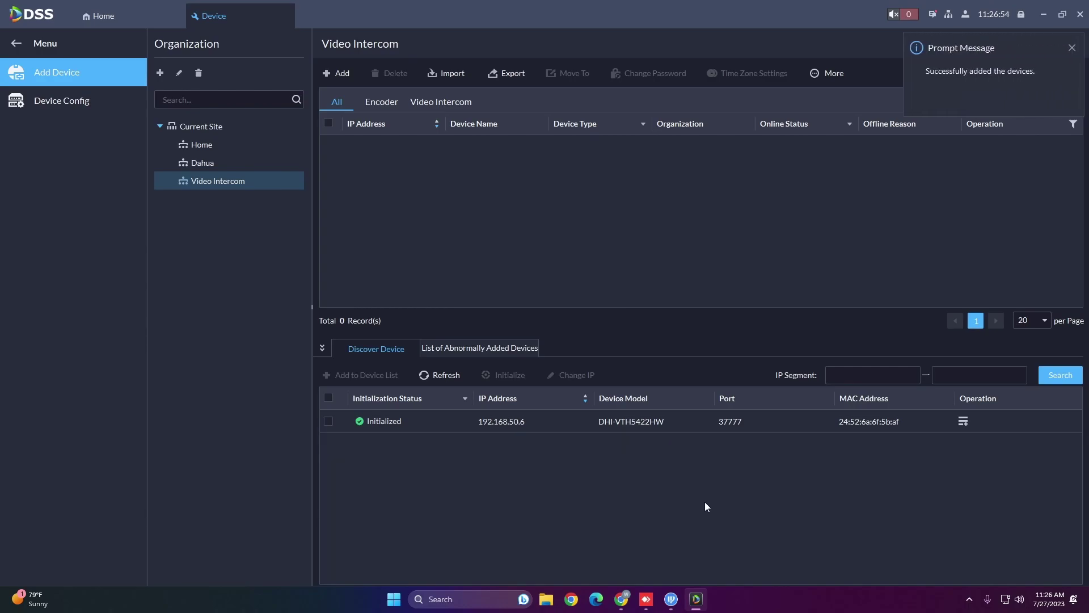
- Add the 192.168.50.6 VTH with its password and list all devices under Current Site
{"action": "left_click", "coordinate": [963, 421]}
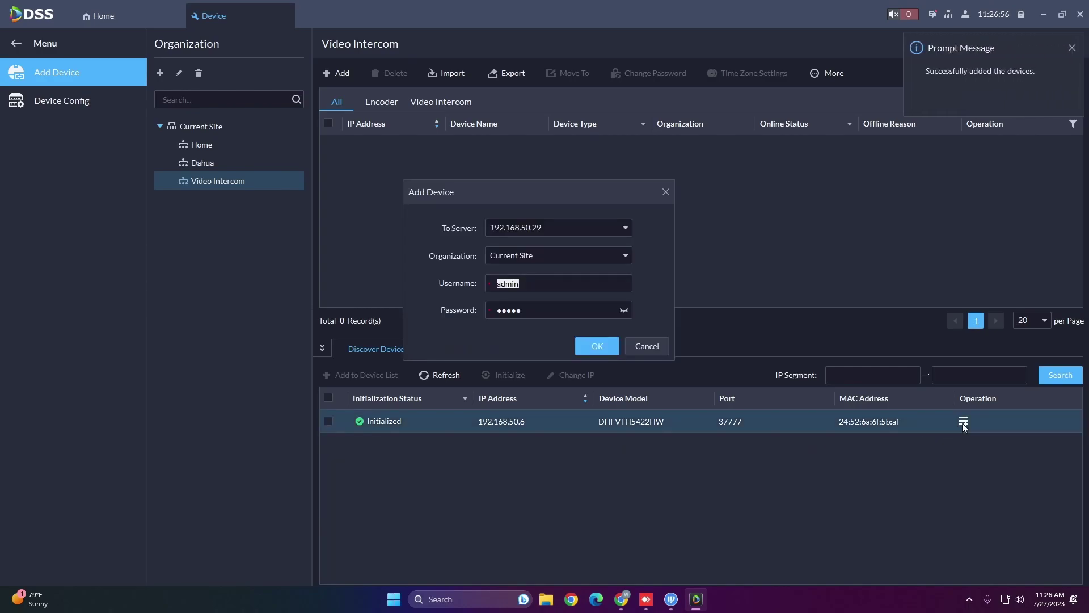
{"action": "key", "text": "Tab"}
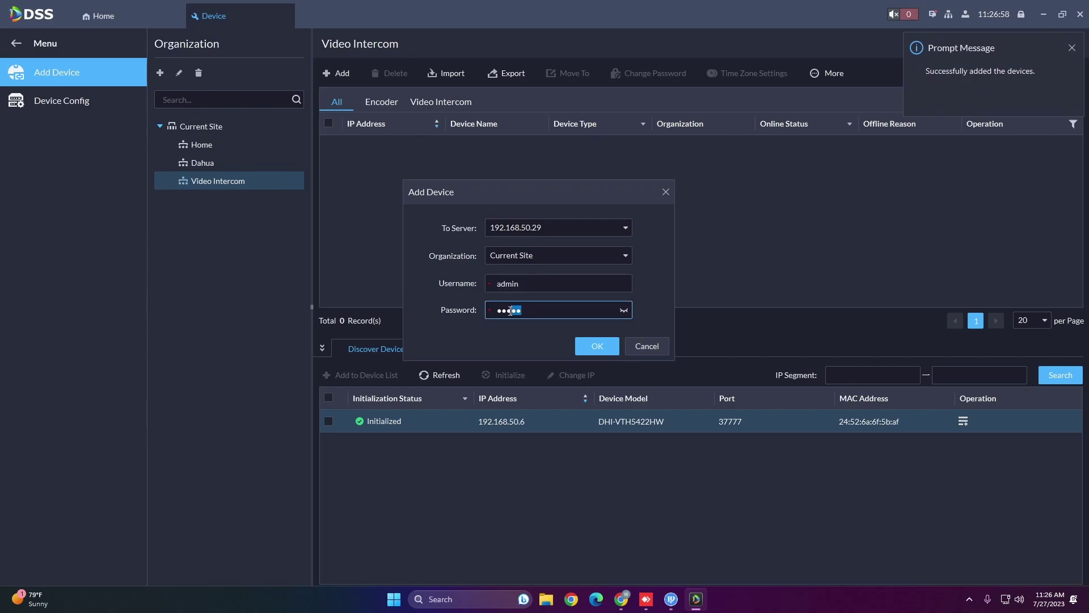
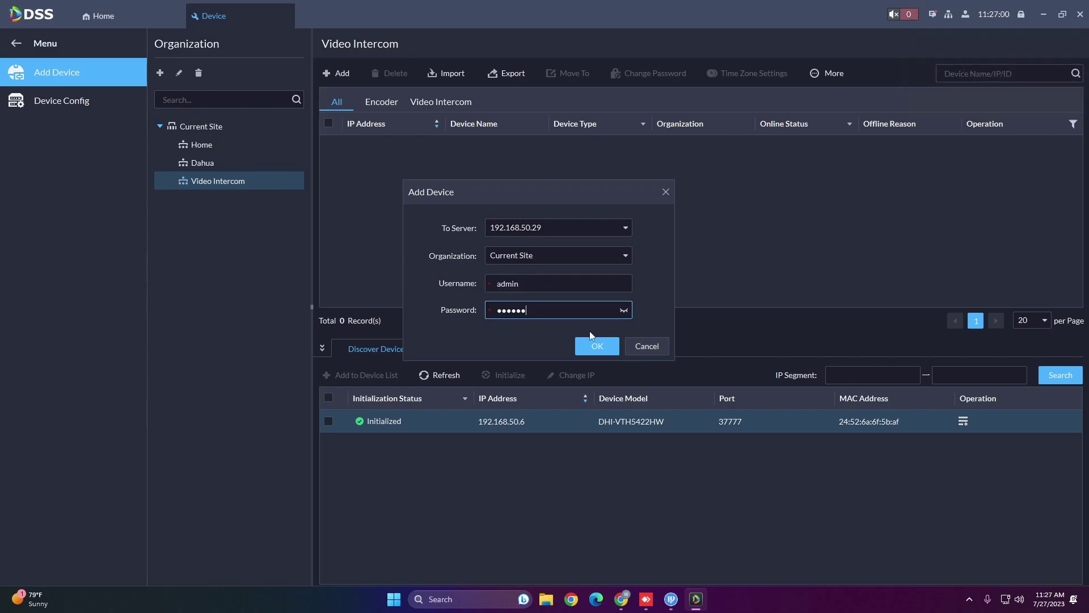
{"action": "left_click", "coordinate": [605, 351]}
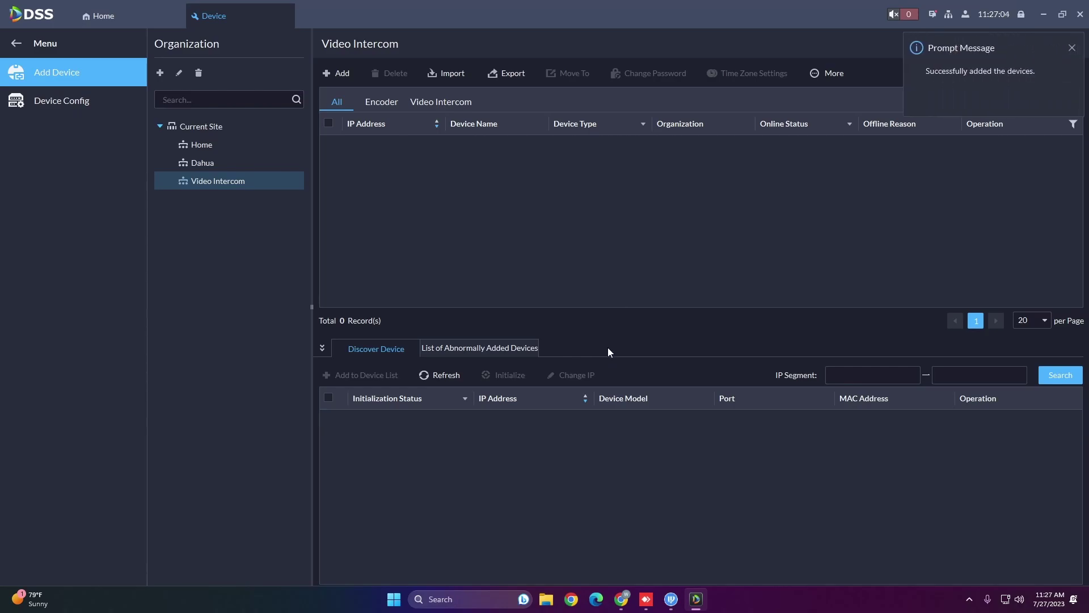
{"action": "left_click", "coordinate": [206, 128]}
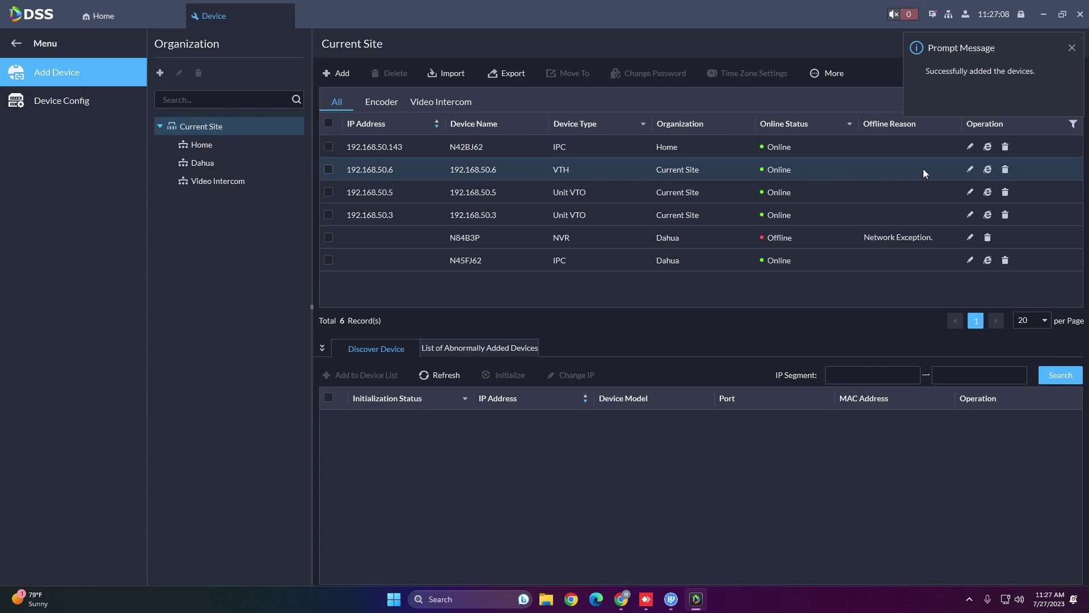
- Assign the VTH 192.168.50.6 and the VTO 192.168.50.5 to the Video Intercom organization
{"action": "left_click", "coordinate": [969, 169]}
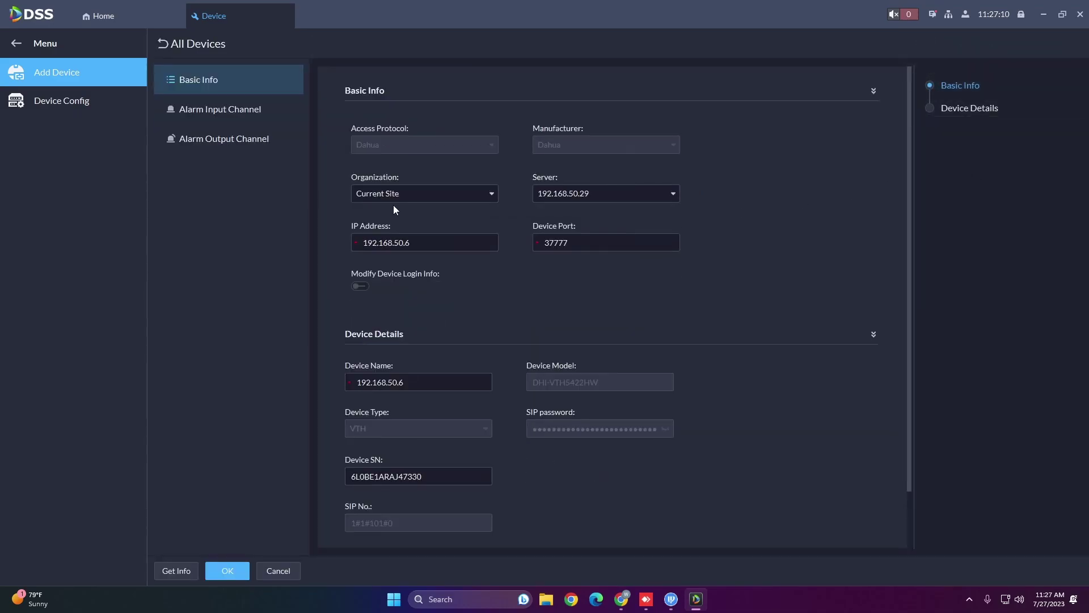
{"action": "left_click", "coordinate": [409, 194]}
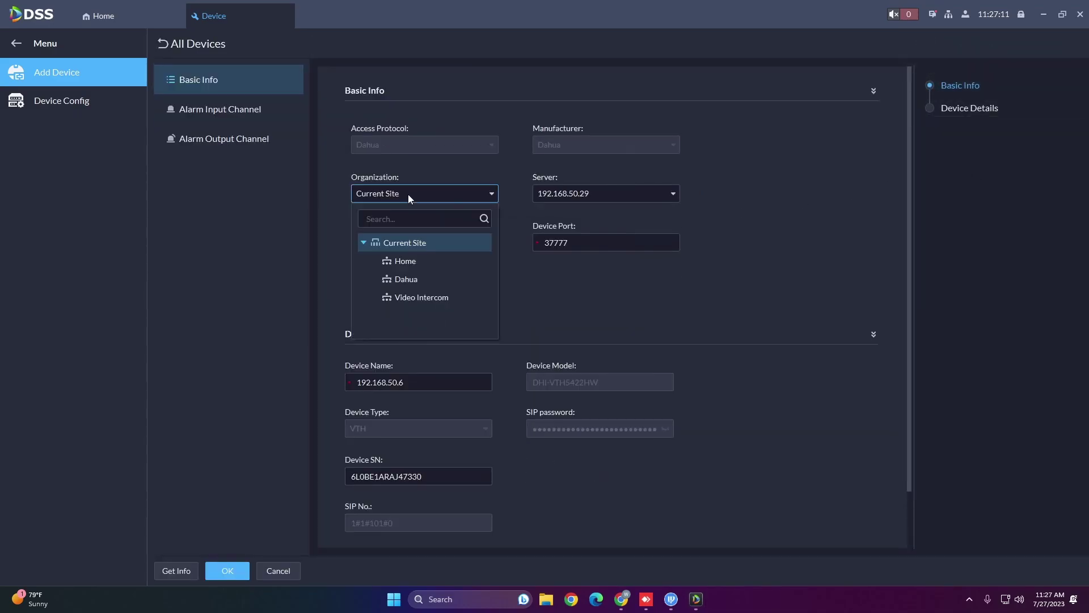
{"action": "left_click", "coordinate": [414, 297]}
{"action": "left_click", "coordinate": [230, 568]}
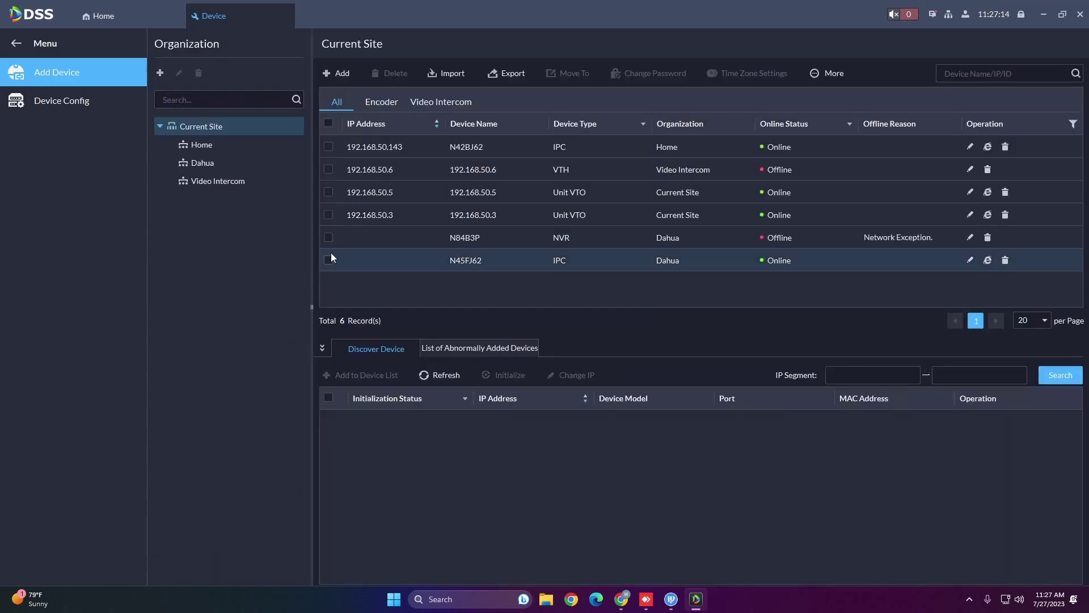
{"action": "left_click", "coordinate": [970, 193]}
{"action": "left_click", "coordinate": [475, 193]}
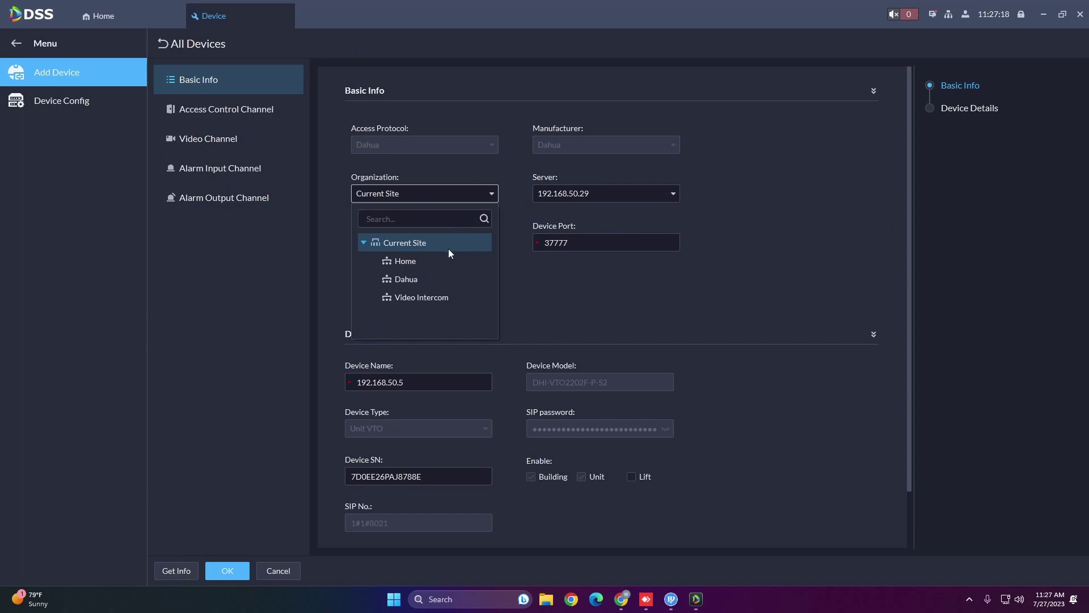
{"action": "left_click", "coordinate": [424, 296]}
{"action": "left_click", "coordinate": [233, 569]}
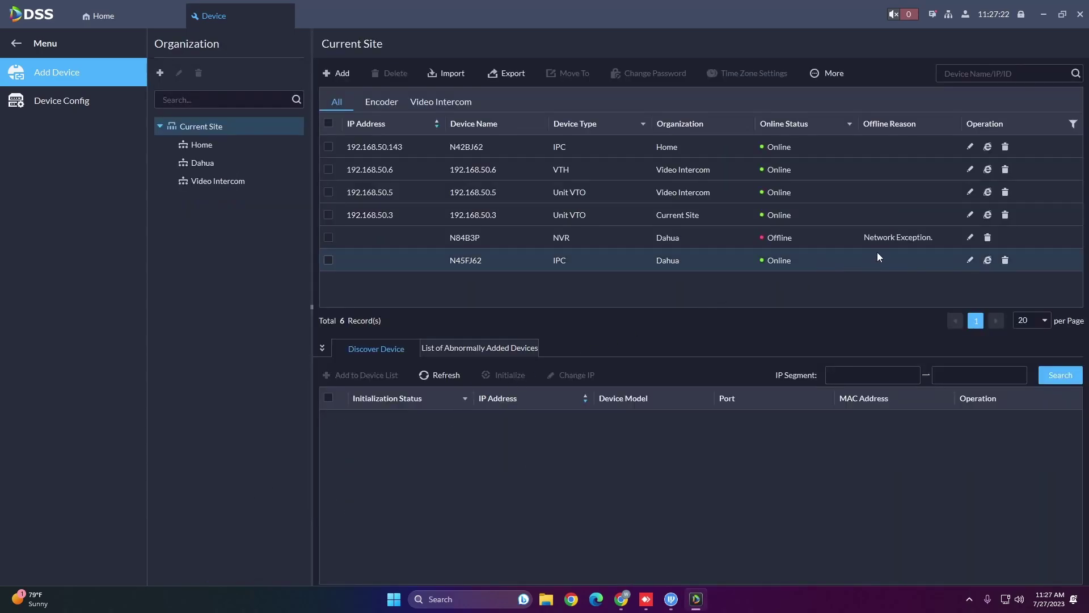
- Move the 192.168.50.3 VTO into Video Intercom and list that organization's devices
{"action": "left_click", "coordinate": [970, 215]}
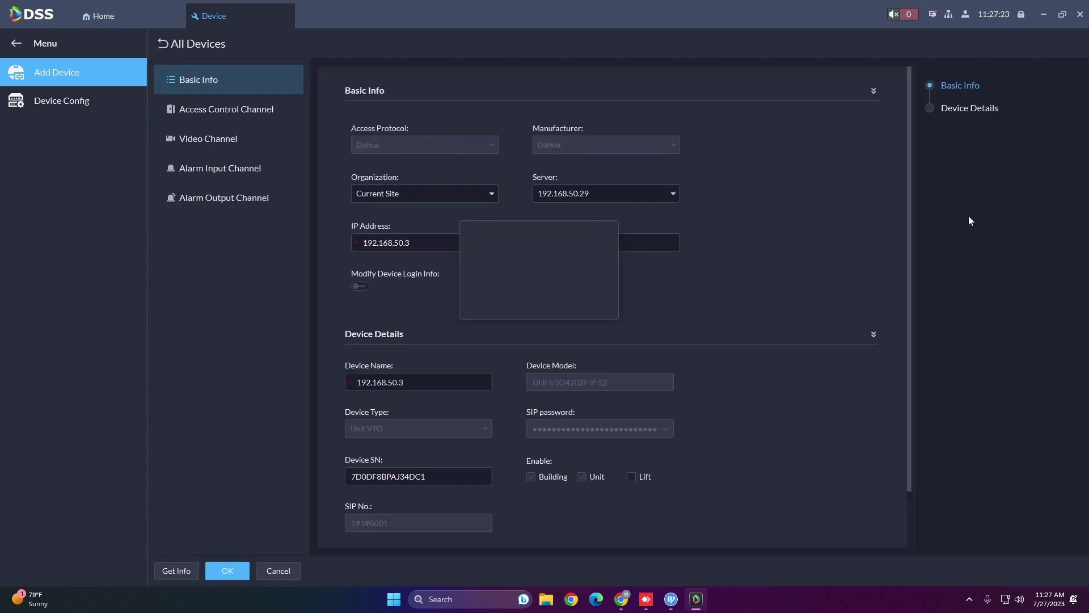
{"action": "left_click", "coordinate": [468, 193]}
{"action": "left_click", "coordinate": [408, 298]}
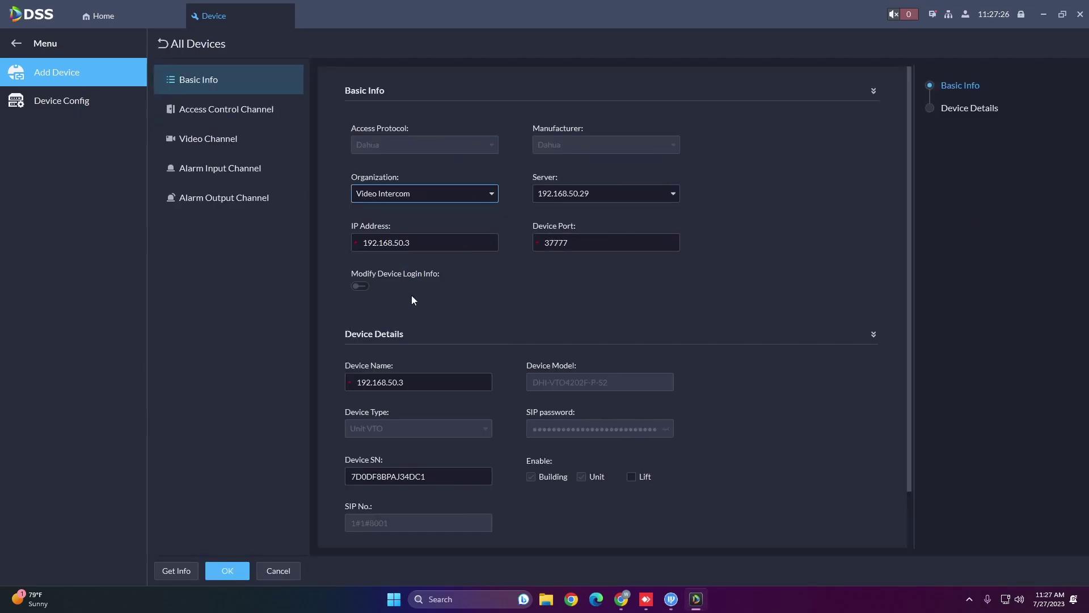
{"action": "left_click", "coordinate": [220, 568]}
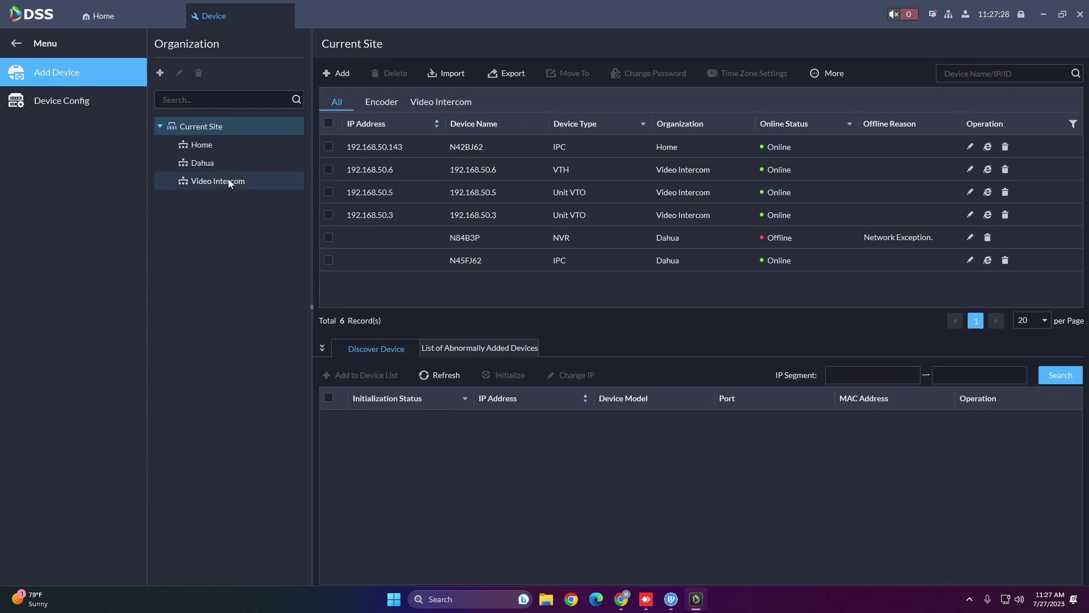
{"action": "left_click", "coordinate": [228, 181]}
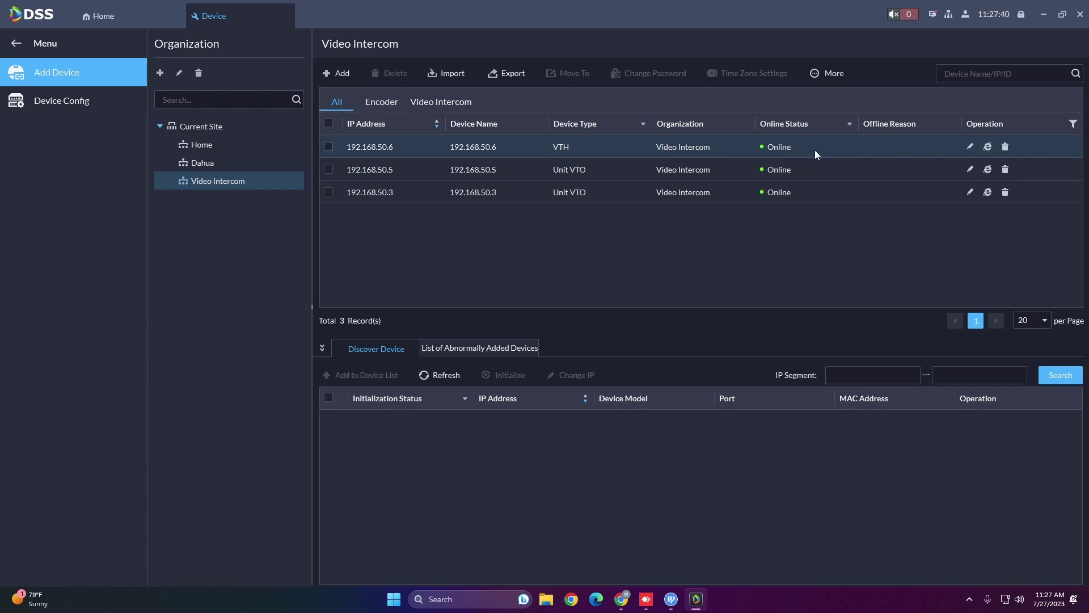
- Open Residence Config in the Video Intercom module, then switch to Configtool
{"action": "left_click", "coordinate": [132, 20]}
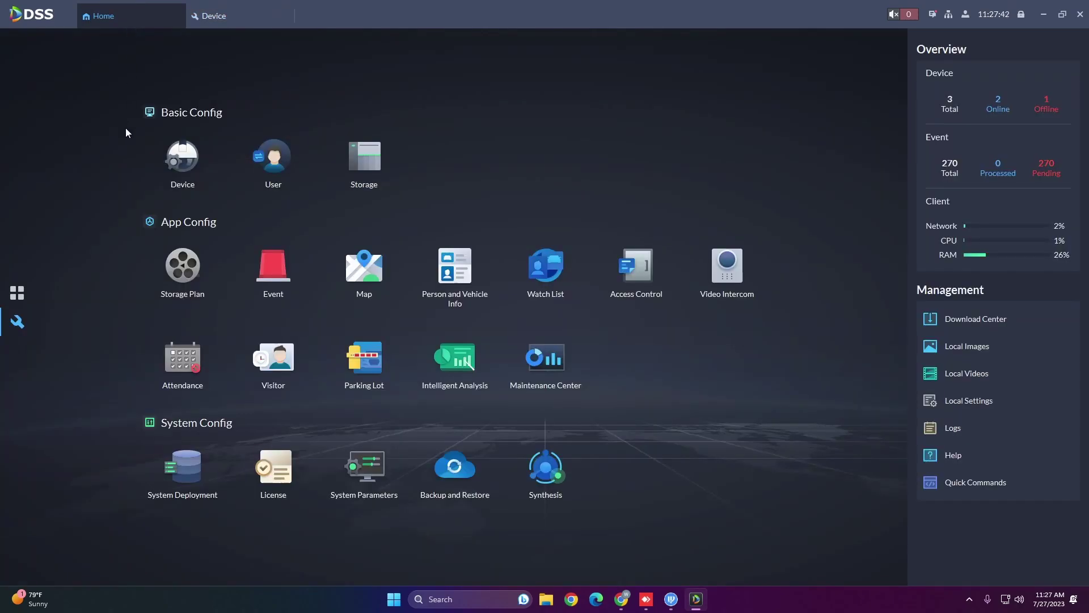
{"action": "left_click", "coordinate": [702, 272]}
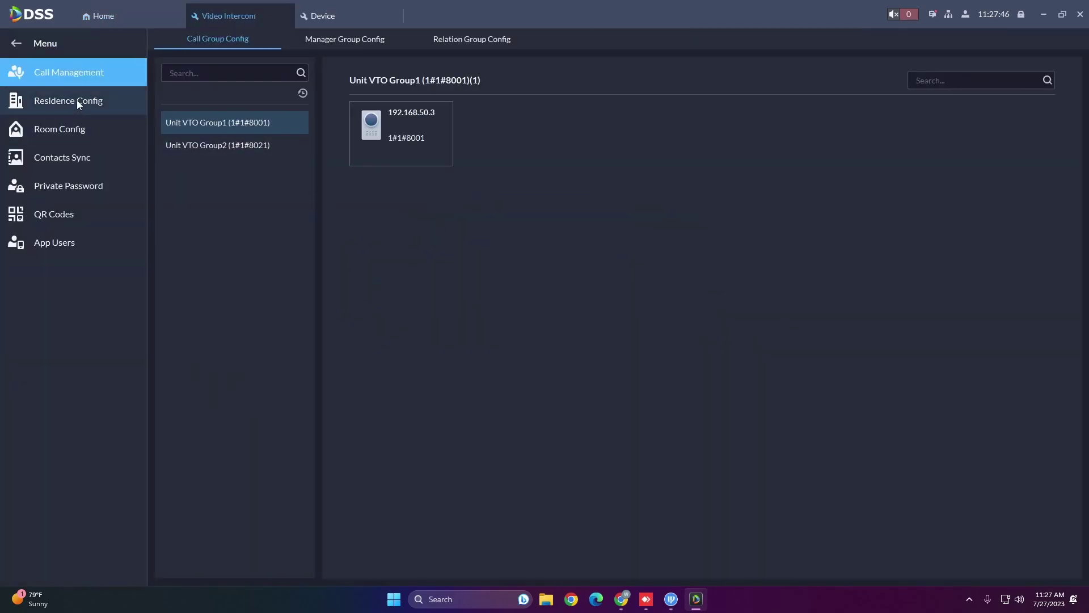
{"action": "left_click", "coordinate": [77, 100]}
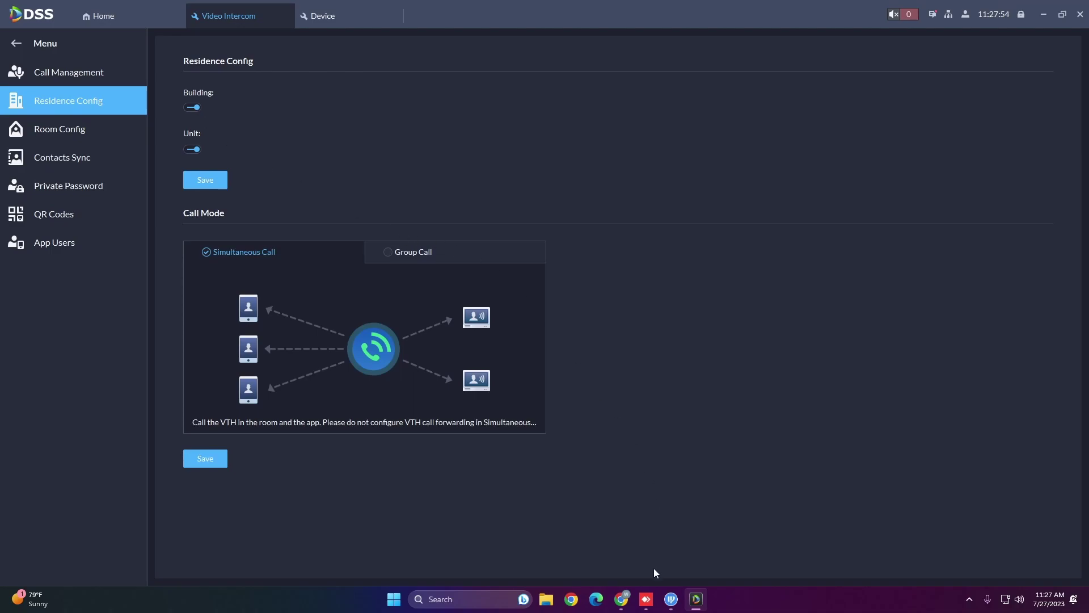
{"action": "left_click", "coordinate": [672, 599]}
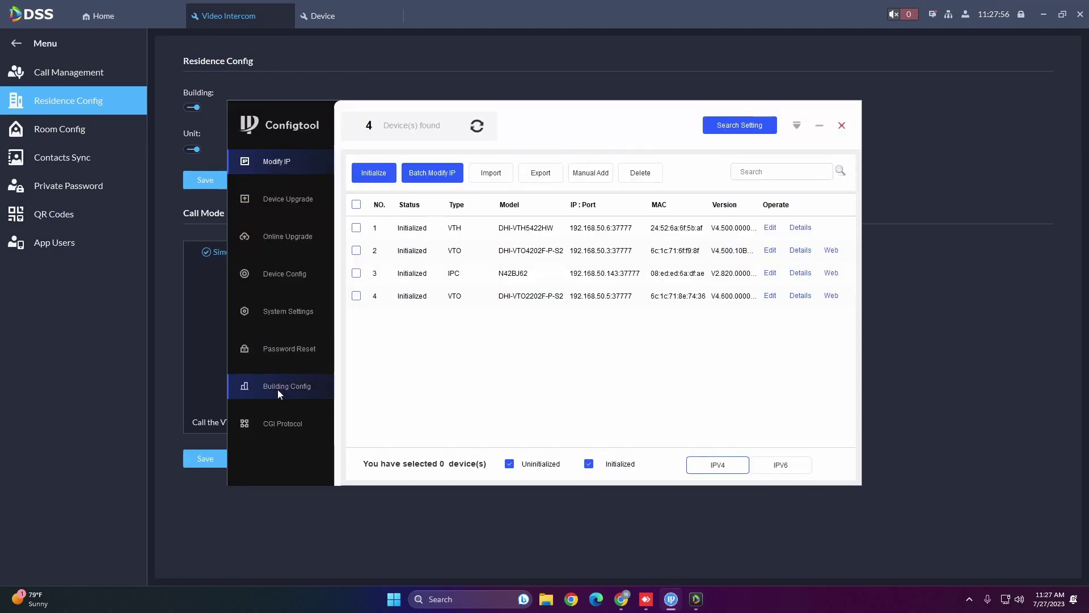
- Delete the Project node from Configtool's building device tree, leaving the intercoms unassociated
{"action": "left_click", "coordinate": [278, 390]}
{"action": "left_click", "coordinate": [393, 173]}
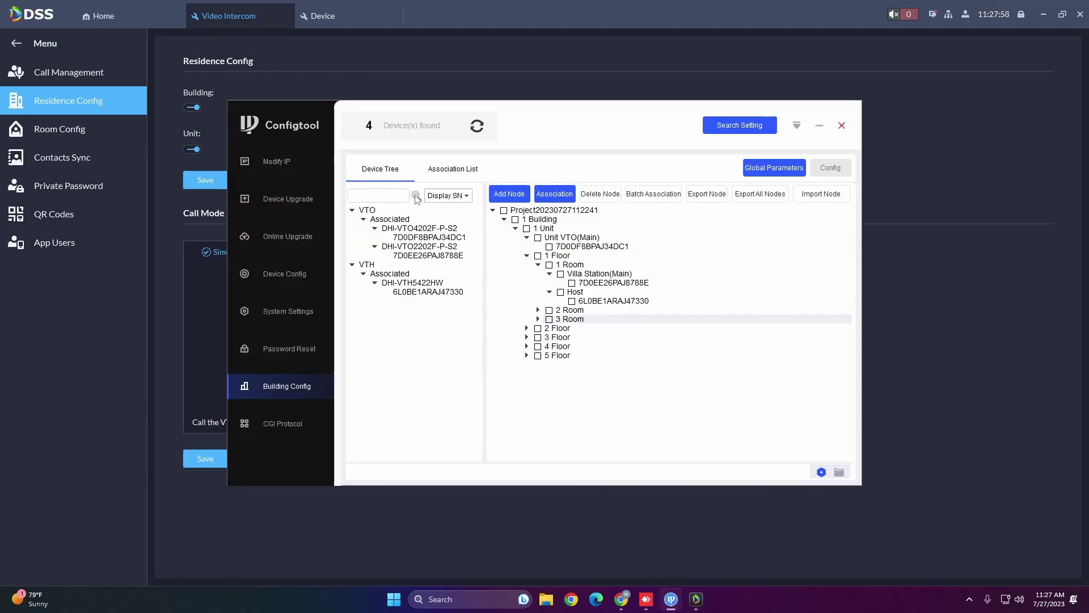
{"action": "left_click", "coordinate": [509, 194]}
{"action": "left_click", "coordinate": [646, 220]}
{"action": "right_click", "coordinate": [552, 212]}
{"action": "left_click", "coordinate": [570, 271]}
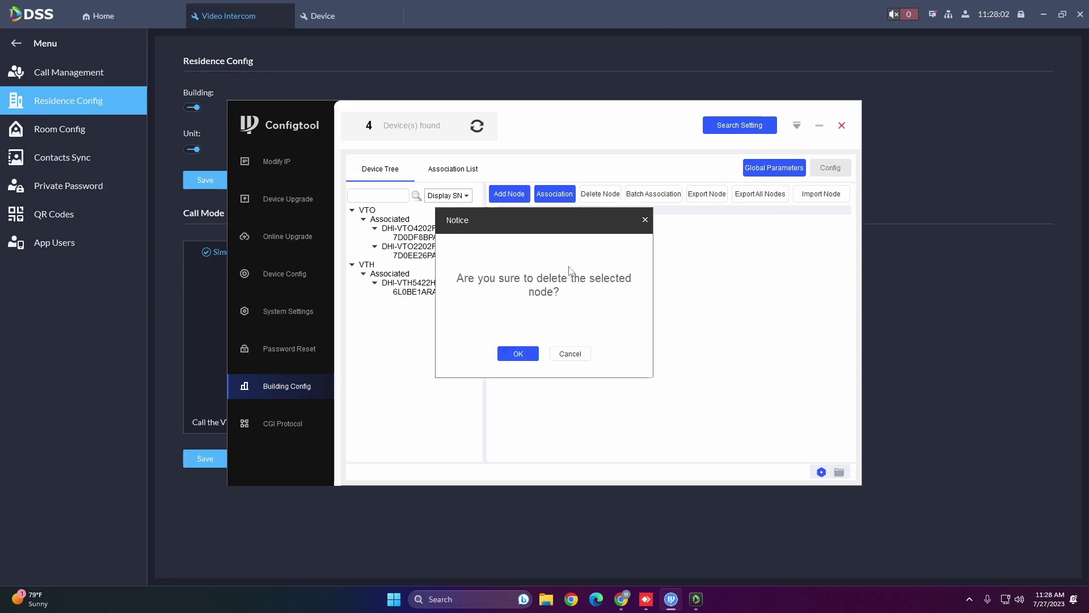
{"action": "left_click", "coordinate": [513, 354]}
{"action": "left_click", "coordinate": [503, 195]}
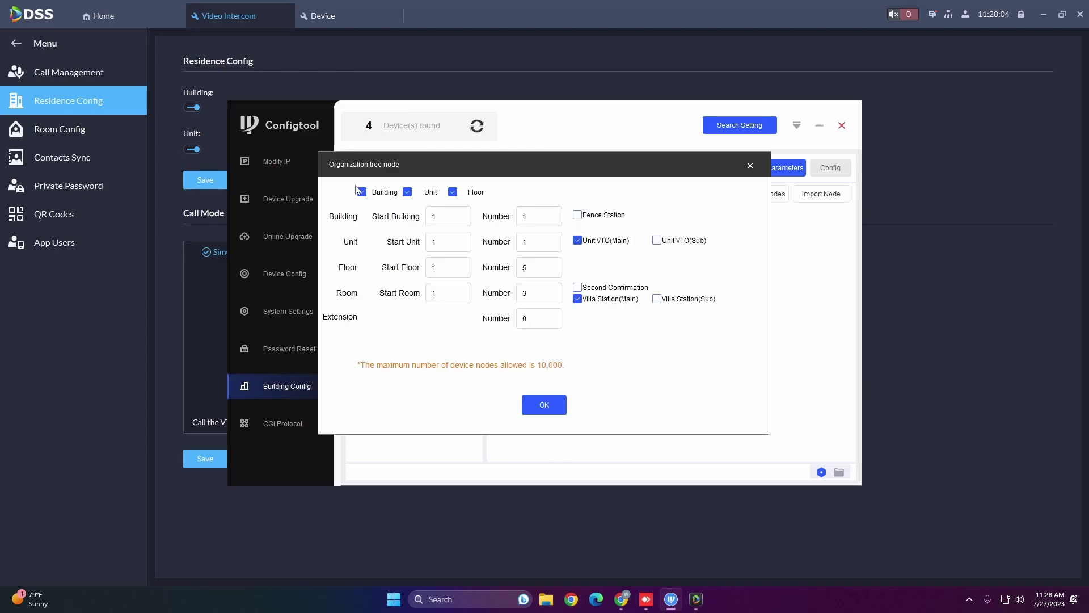
{"action": "left_click", "coordinate": [750, 165]}
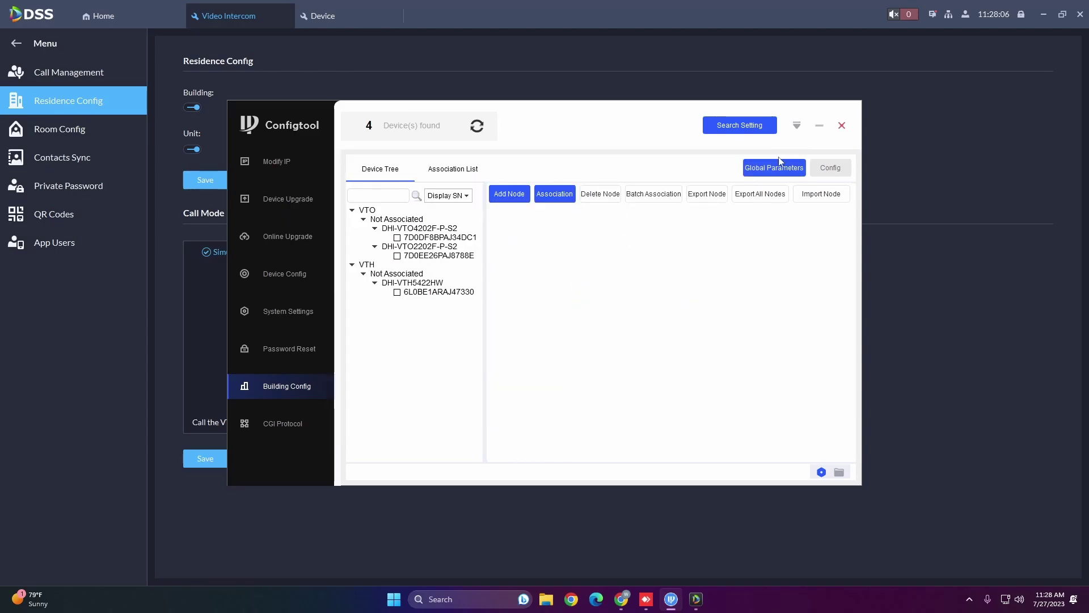
- Minimize Configtool and open Access Management from the DSS Client home tiles
{"action": "left_click", "coordinate": [819, 126]}
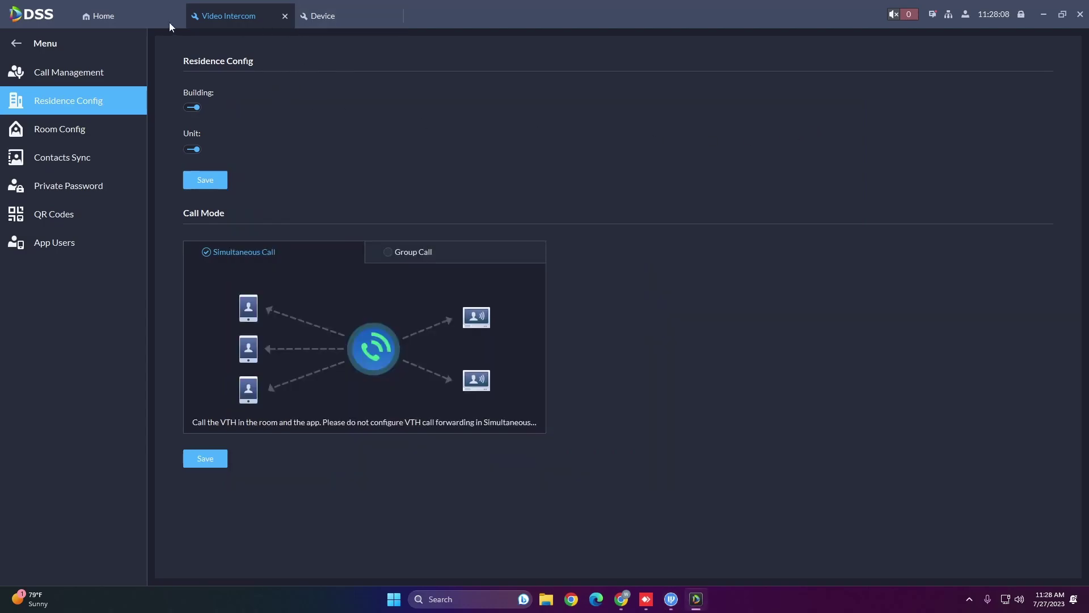
{"action": "left_click", "coordinate": [102, 17]}
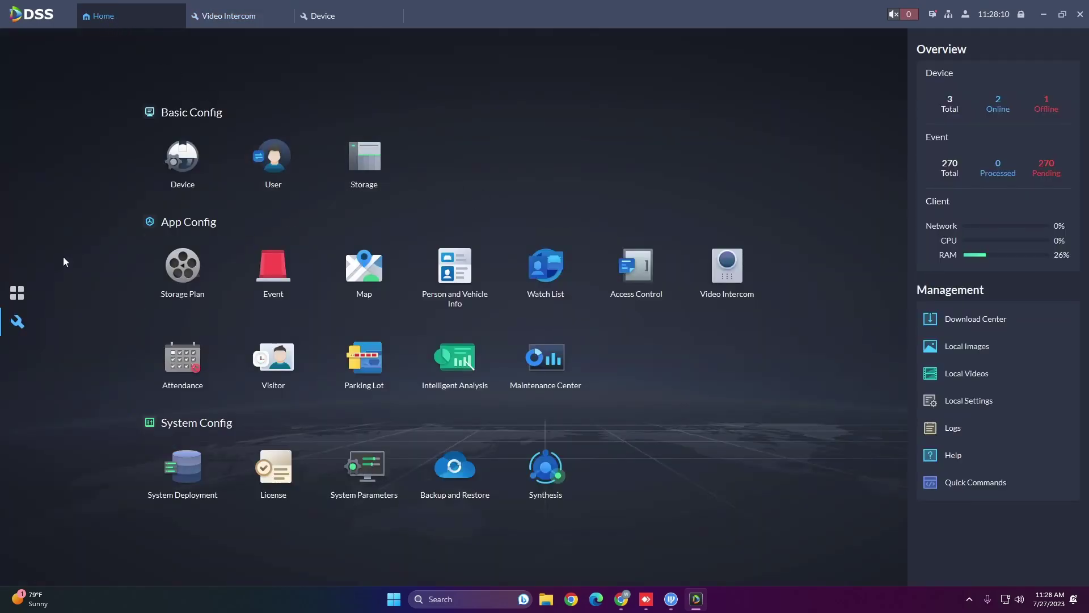
{"action": "left_click", "coordinate": [22, 296]}
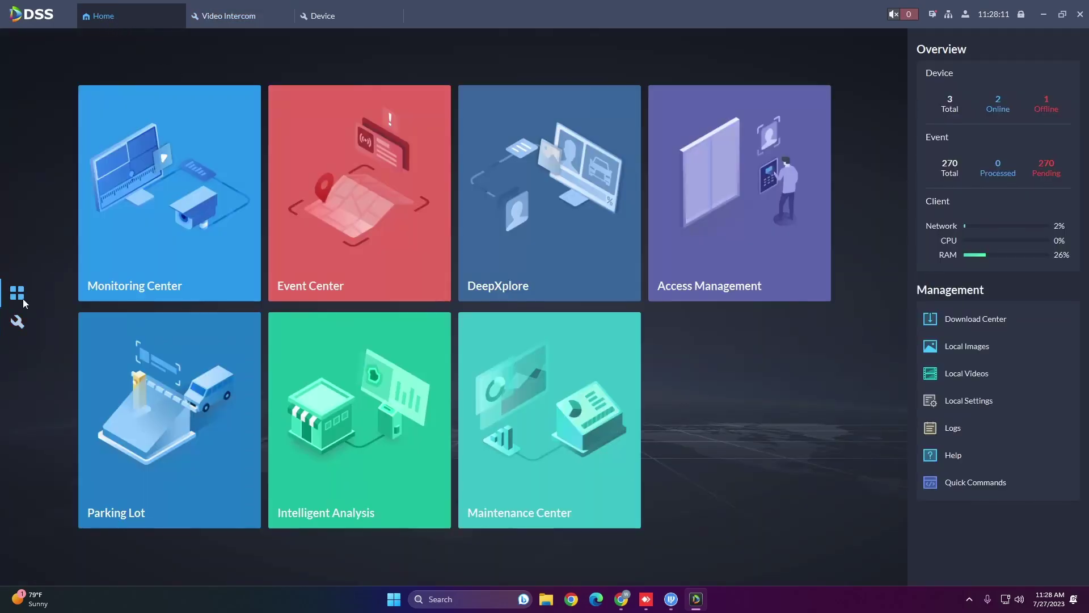
{"action": "left_click", "coordinate": [733, 216]}
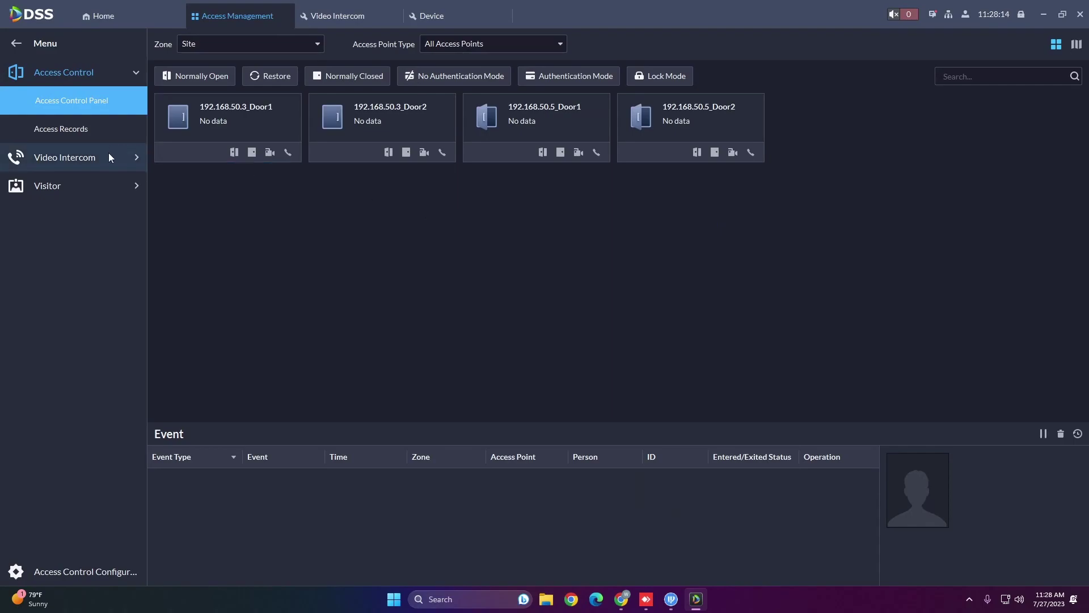
- Open the Video Intercom Call Center and dismiss the multi-client login warning
{"action": "left_click", "coordinate": [108, 152]}
{"action": "left_click", "coordinate": [66, 134]}
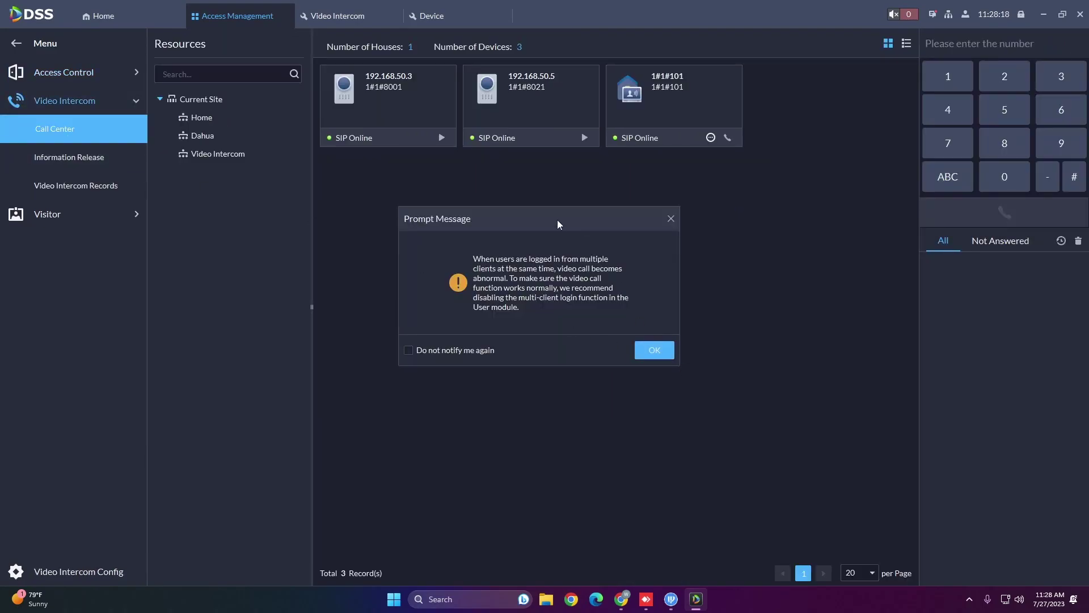
{"action": "left_click_drag", "start_coordinate": [561, 224], "coordinate": [607, 240]}
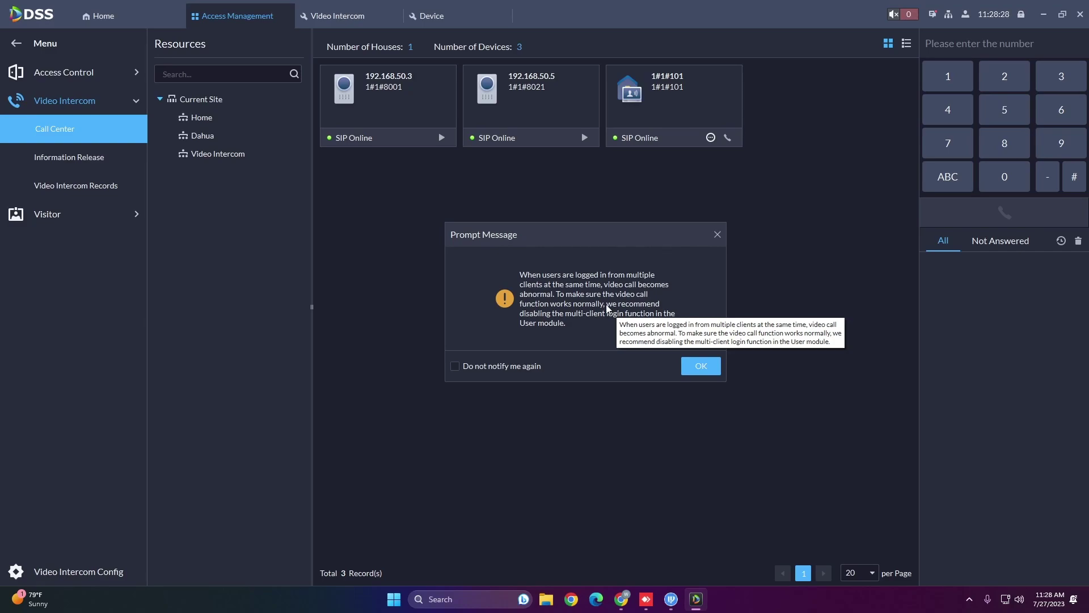
{"action": "left_click", "coordinate": [706, 366]}
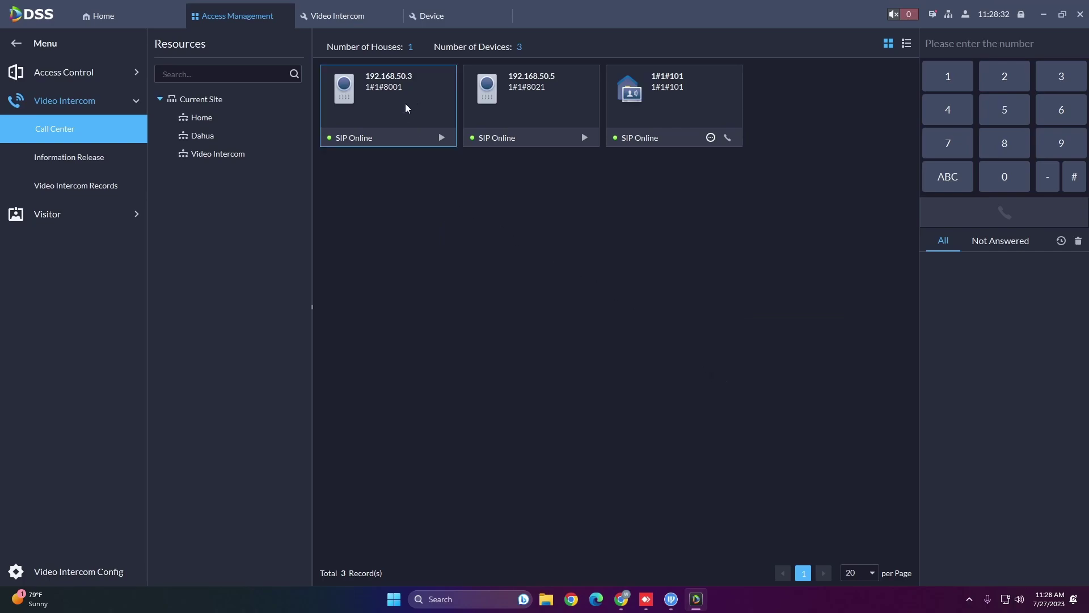
- Call door stations 192.168.50.3 and 192.168.50.5 in turn, hanging up each call
{"action": "left_click", "coordinate": [441, 137]}
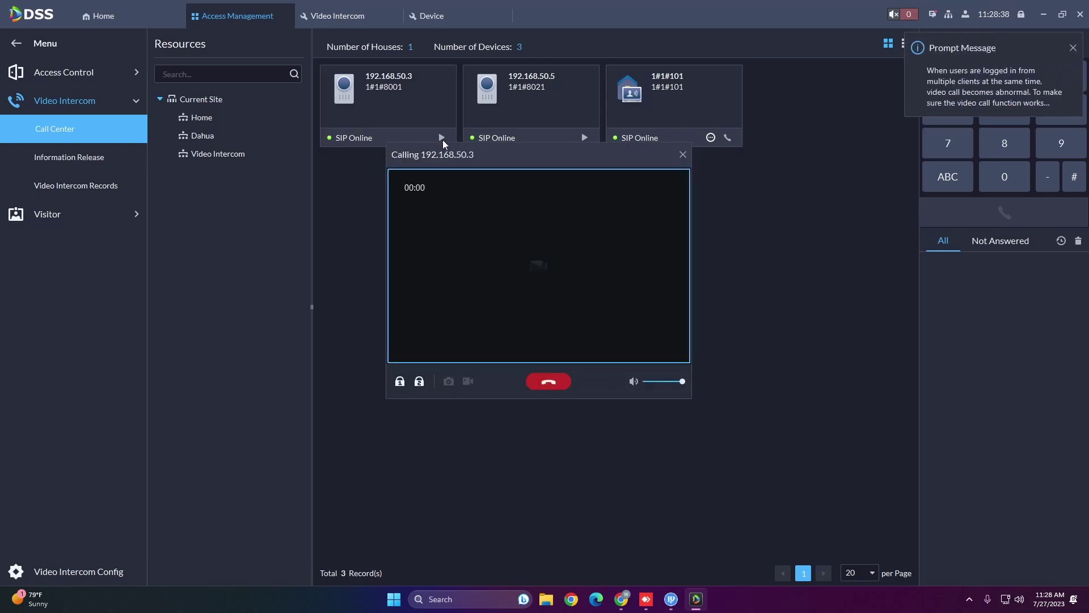
{"action": "left_click", "coordinate": [543, 379]}
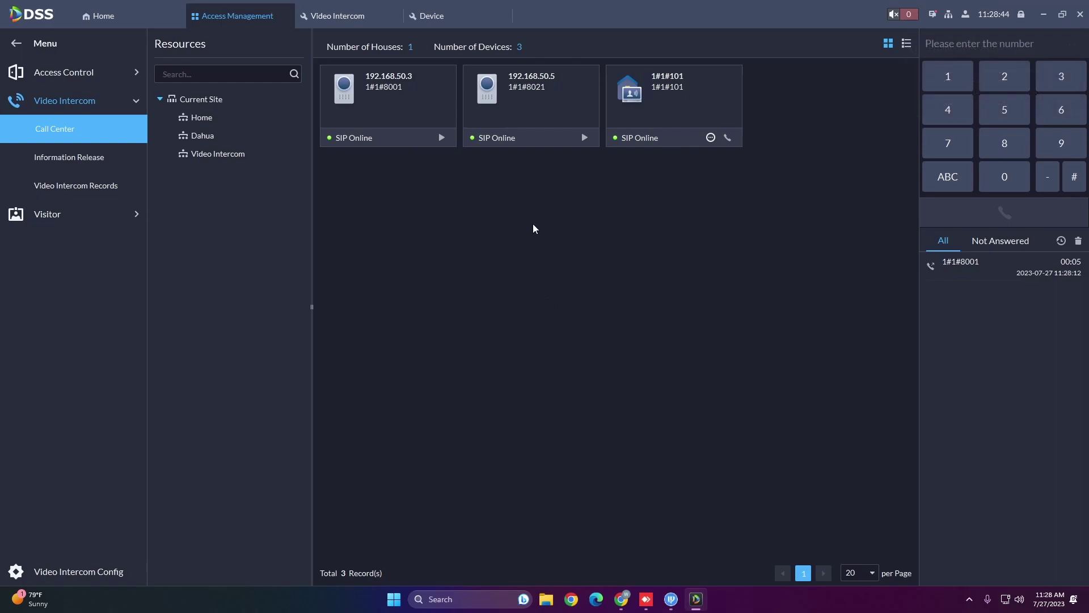
{"action": "left_click", "coordinate": [584, 137]}
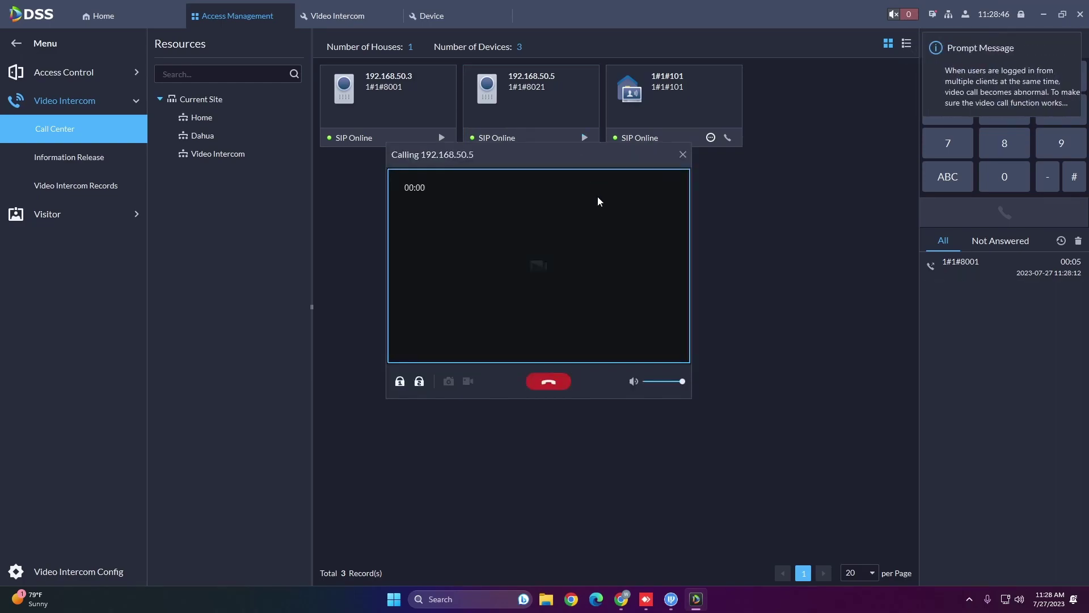
{"action": "left_click", "coordinate": [560, 380]}
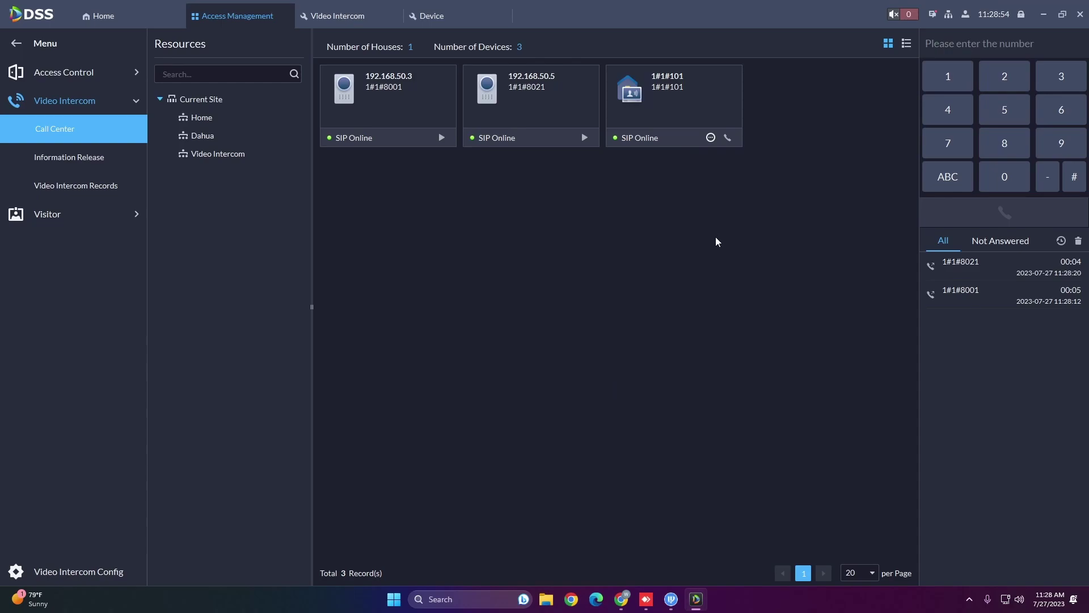
- Return to the Call Center and hang up the incoming call from door station 192.168.50.3
{"action": "left_click", "coordinate": [131, 15]}
{"action": "left_click", "coordinate": [222, 22]}
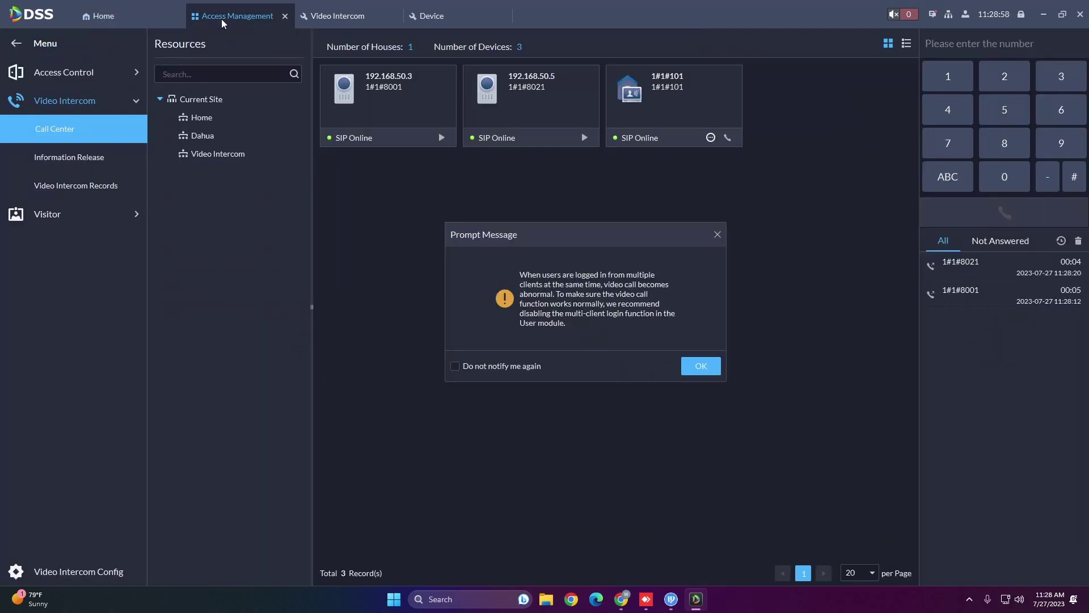
{"action": "left_click", "coordinate": [717, 234]}
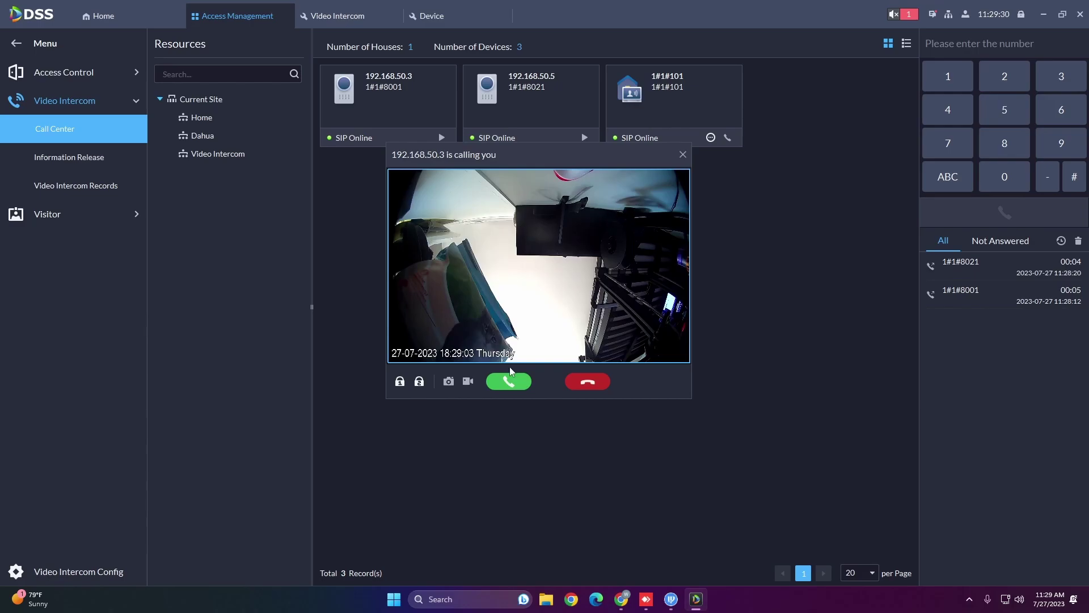
{"action": "left_click", "coordinate": [579, 384]}
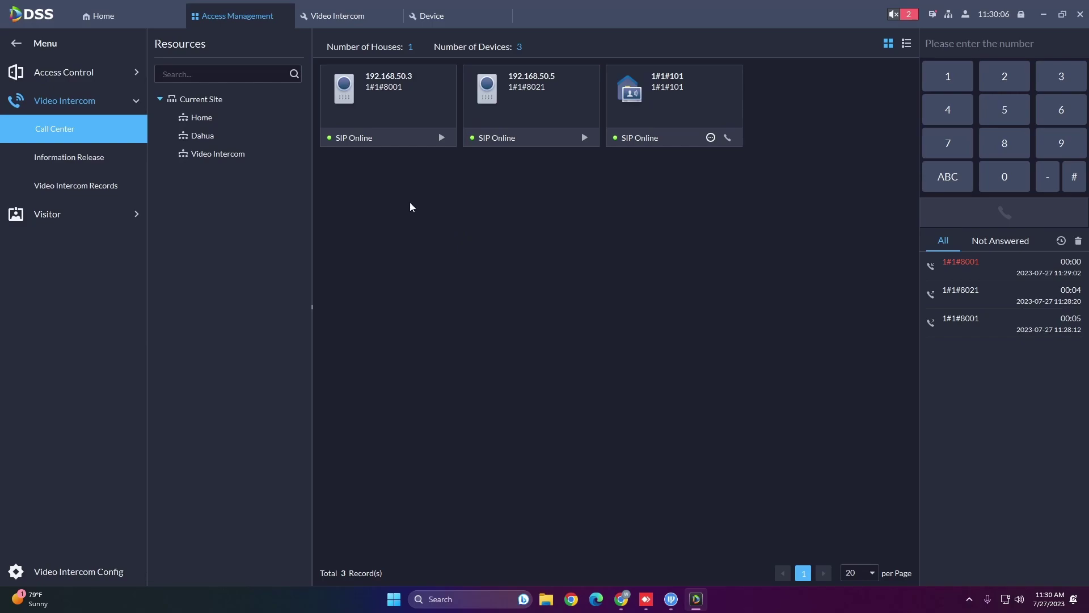
- Go to User Management in system configuration and start adding a user
{"action": "left_click", "coordinate": [115, 8]}
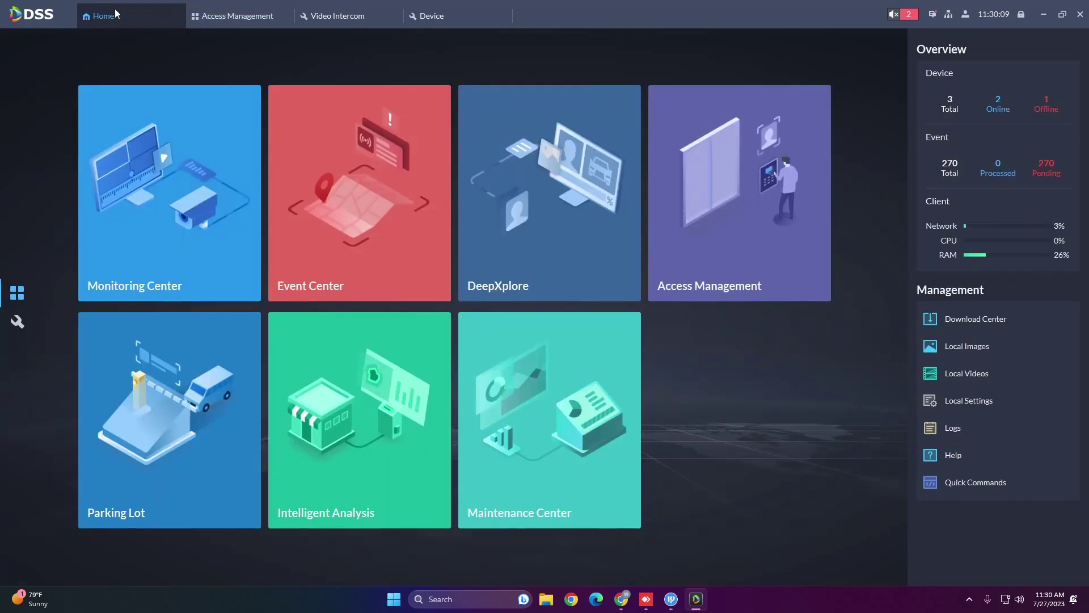
{"action": "left_click", "coordinate": [17, 323]}
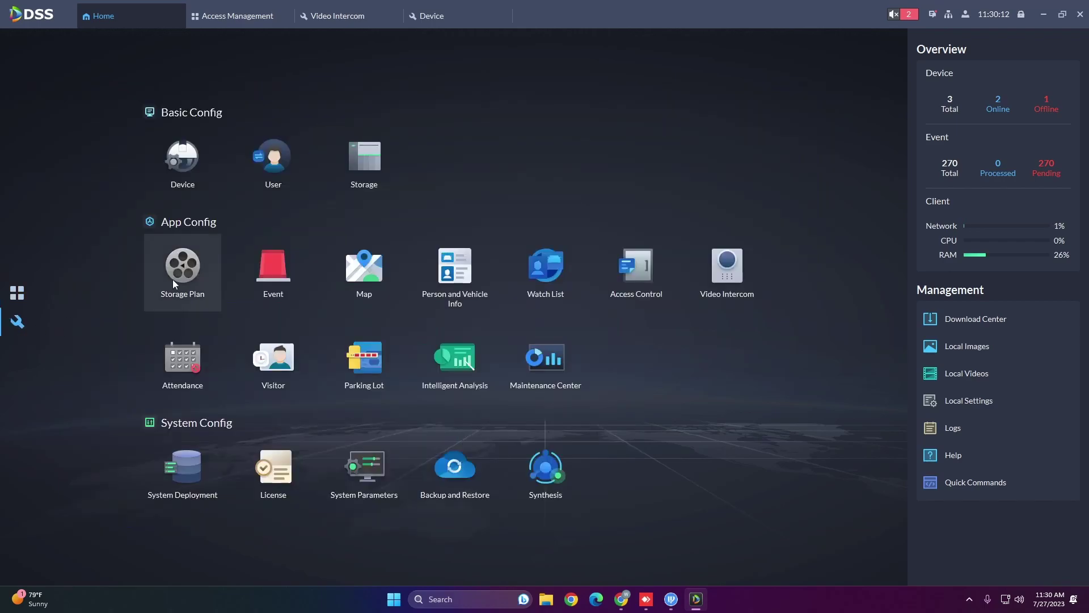
{"action": "left_click", "coordinate": [266, 171]}
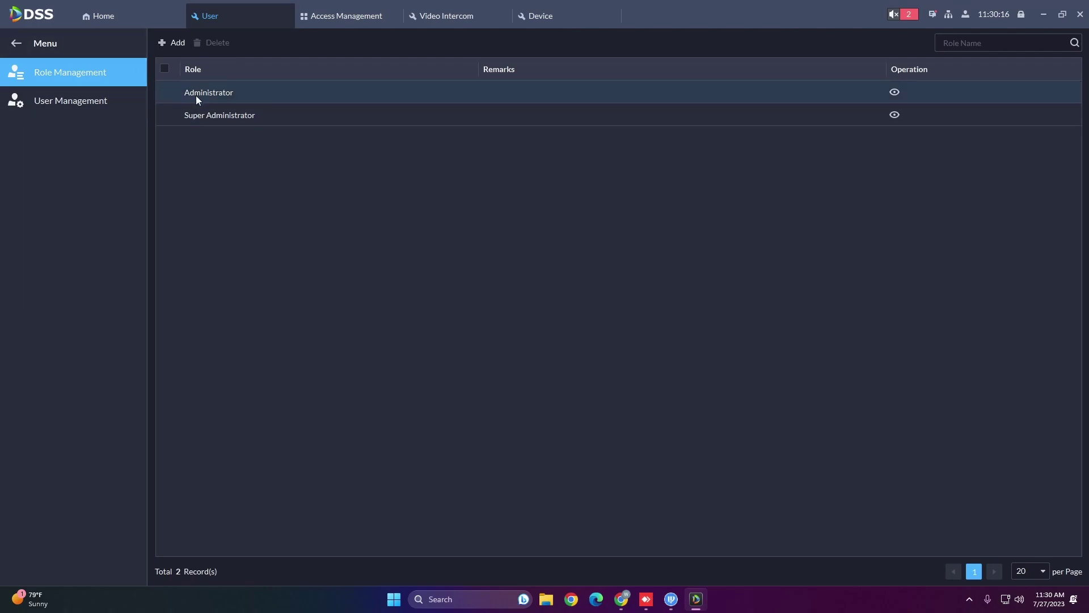
{"action": "left_click", "coordinate": [90, 104]}
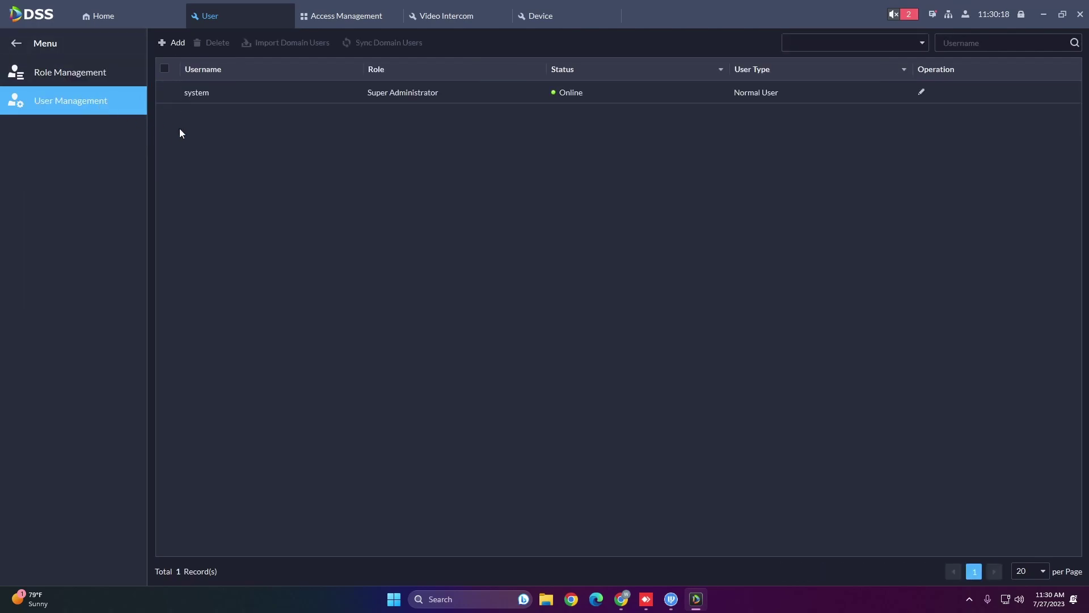
{"action": "left_click", "coordinate": [163, 45]}
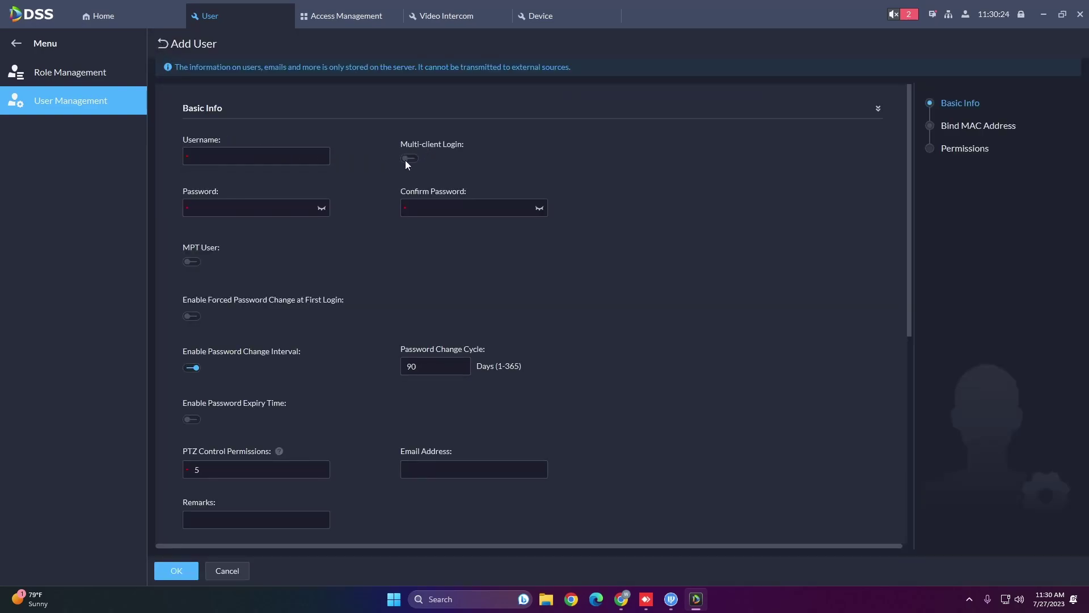
- Enter username 'test' and the account password, then confirm the password
{"action": "left_click", "coordinate": [267, 154]}
{"action": "type", "text": "test"}
{"action": "left_click", "coordinate": [234, 209]}
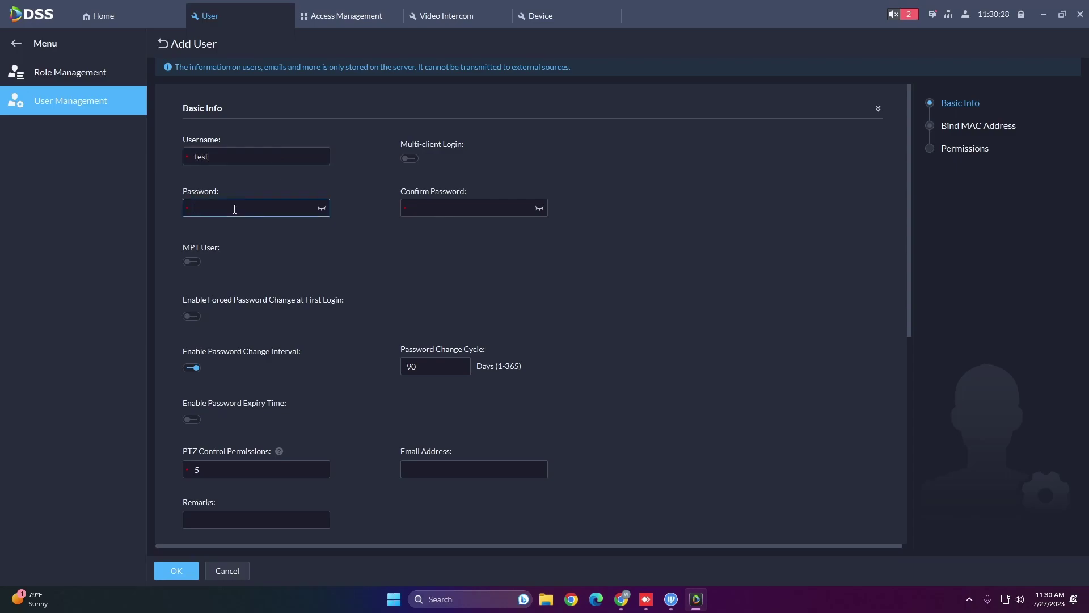
{"action": "type", "text": "•••••••••"}
{"action": "left_click", "coordinate": [446, 210]}
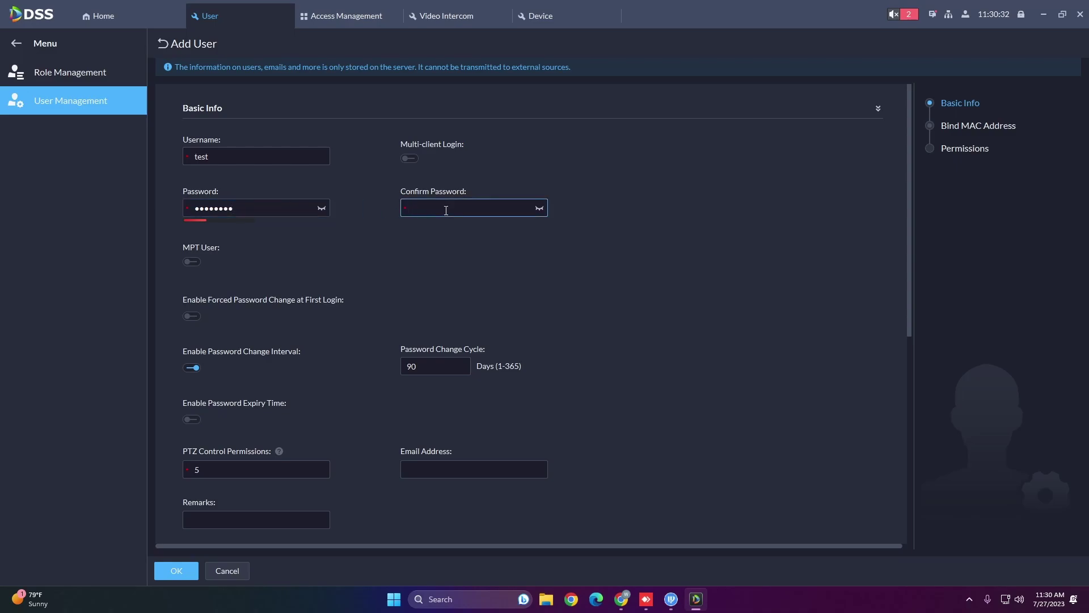
{"action": "type", "text": "••••••••"}
{"action": "left_click", "coordinate": [271, 207]}
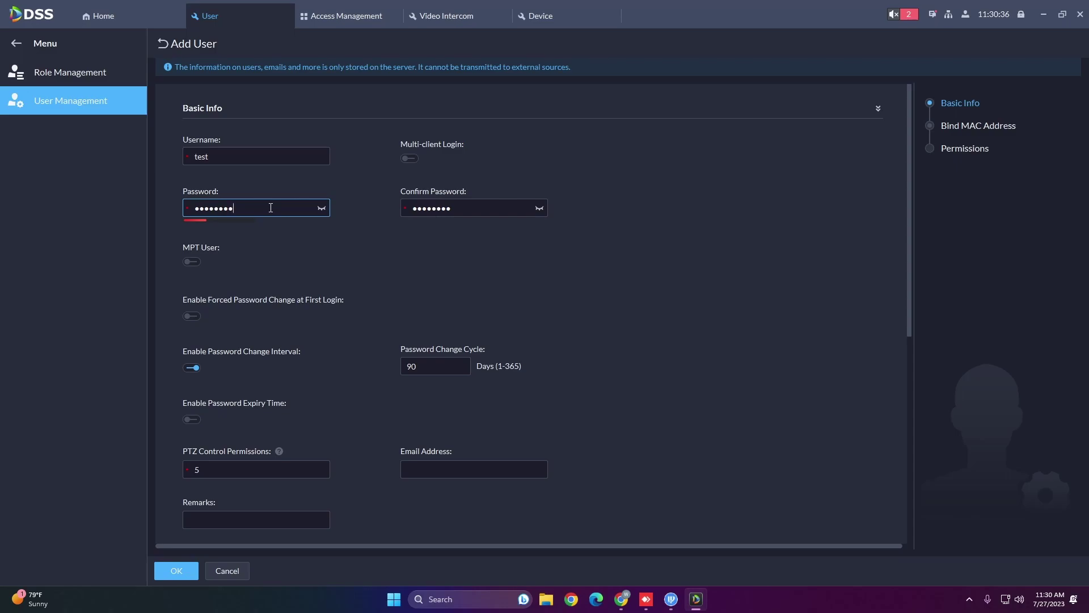
{"action": "type", "text": "•"}
- Assign the Administrator role and save the new user 'test'
{"action": "scroll", "coordinate": [349, 284], "scroll_direction": "down", "scroll_amount": 3}
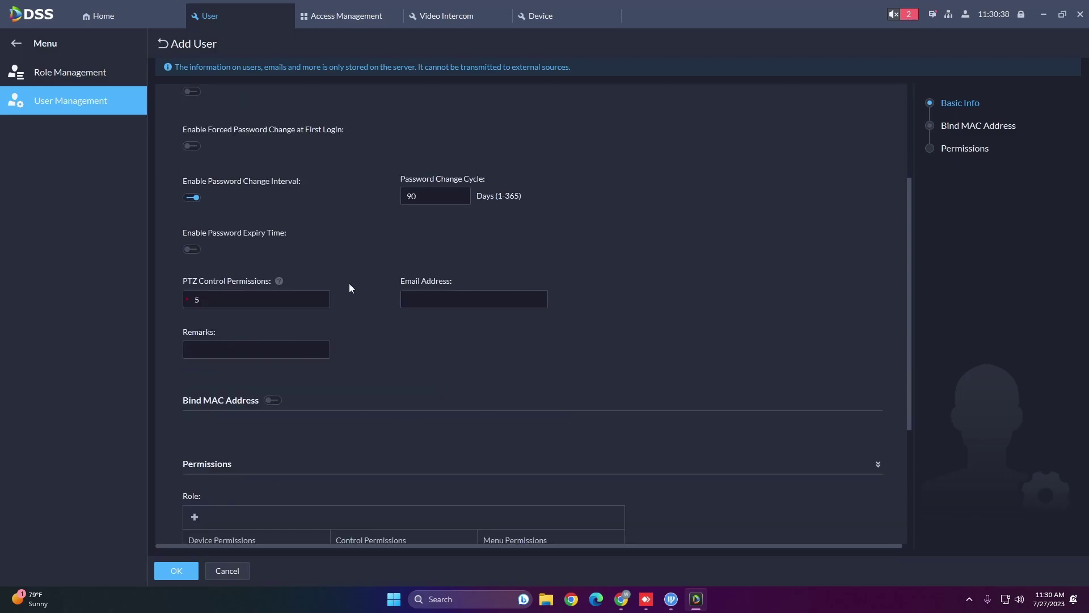
{"action": "scroll", "coordinate": [349, 283], "scroll_direction": "down", "scroll_amount": 3}
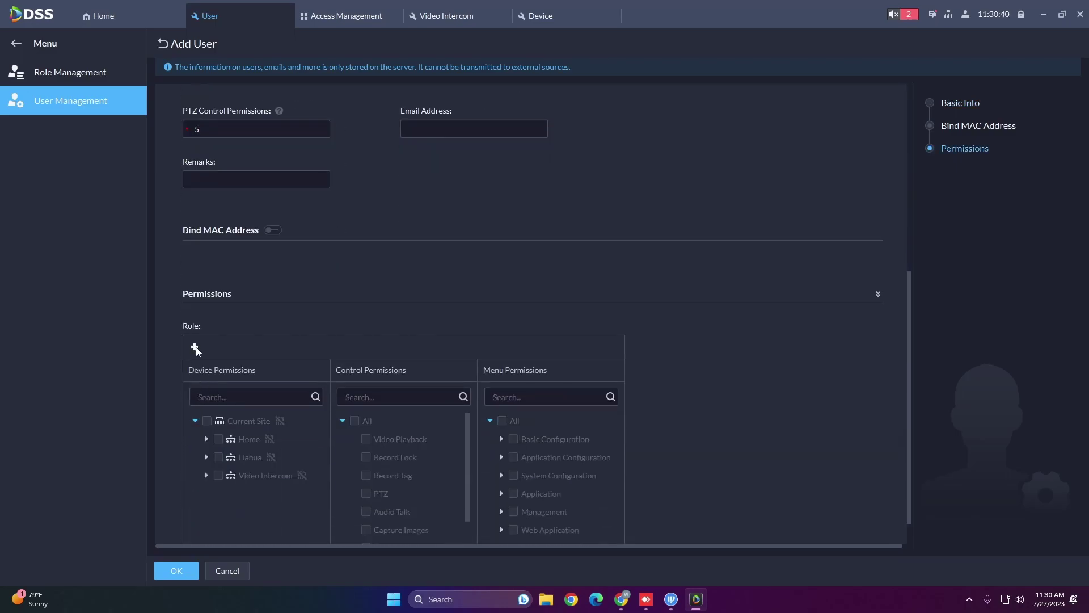
{"action": "left_click", "coordinate": [196, 349]}
{"action": "left_click", "coordinate": [216, 290]}
{"action": "left_click", "coordinate": [324, 291]}
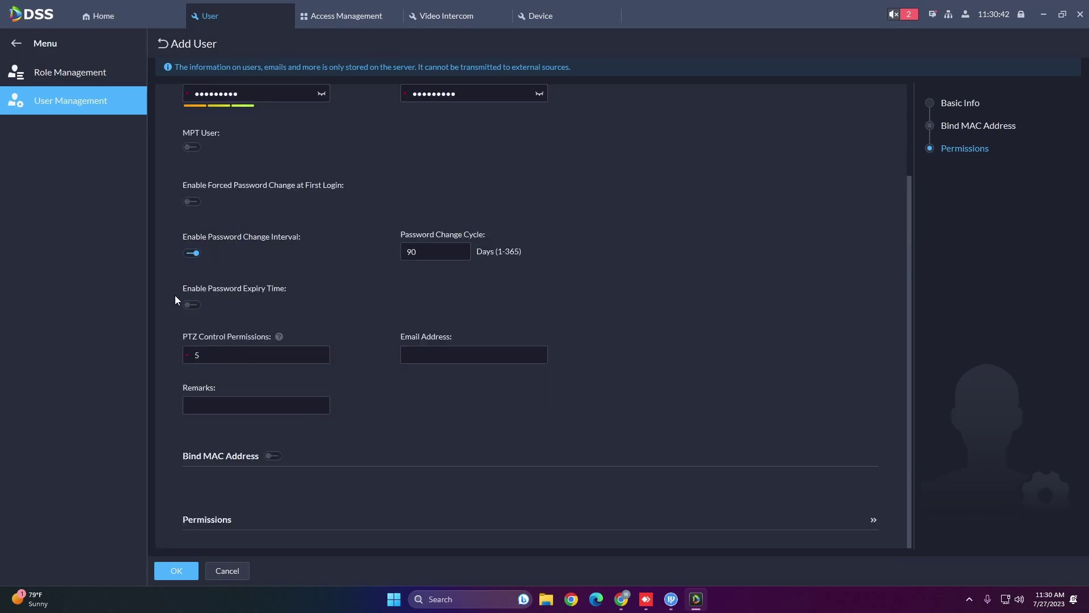
{"action": "left_click", "coordinate": [177, 571]}
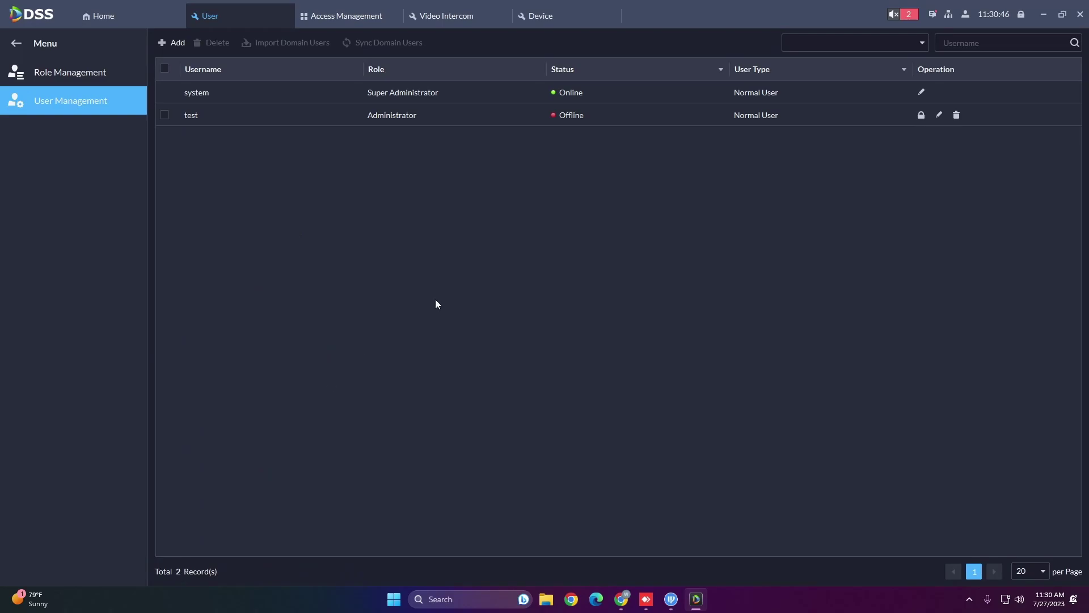
- Log out of the system account from the profile menu, confirming the logout
{"action": "left_click", "coordinate": [965, 16]}
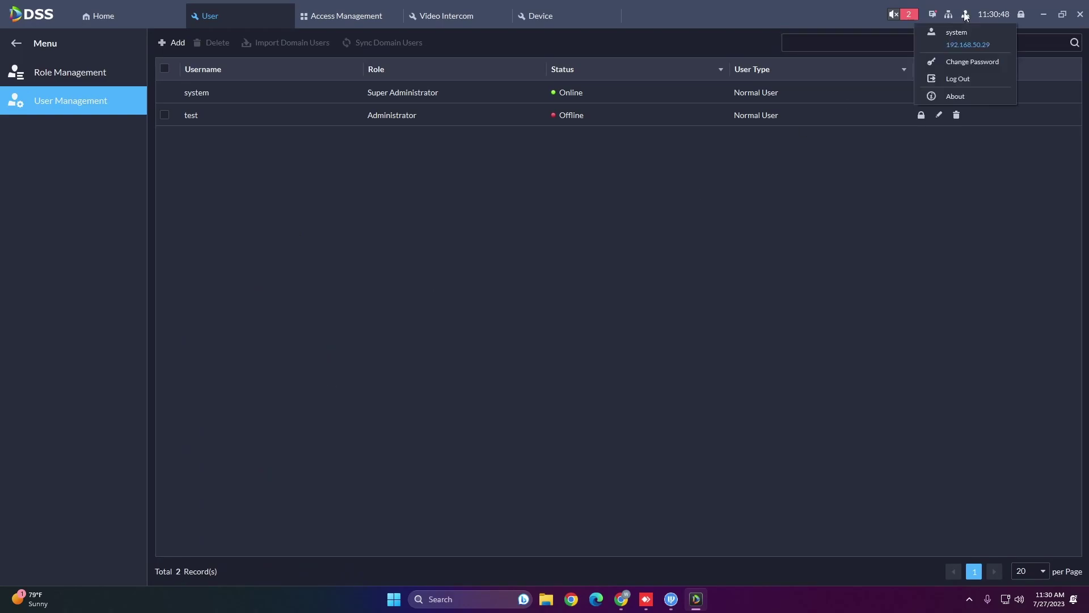
{"action": "left_click", "coordinate": [948, 79]}
{"action": "left_click", "coordinate": [609, 322]}
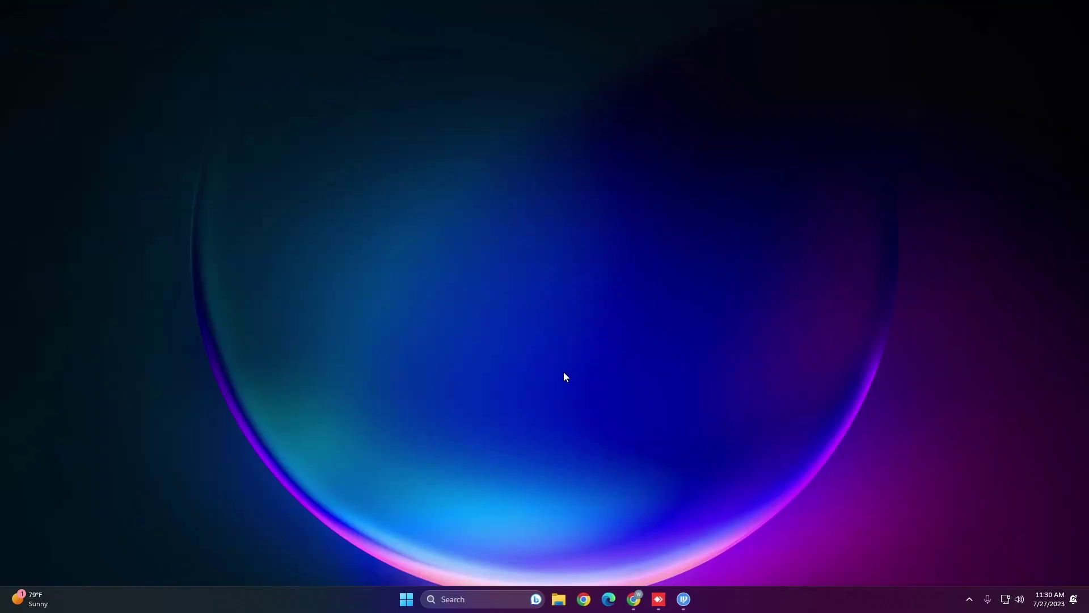
- Dismiss the display resolution warning and log in as user 'test' with its password
{"action": "mouse_move", "coordinate": [684, 606]}
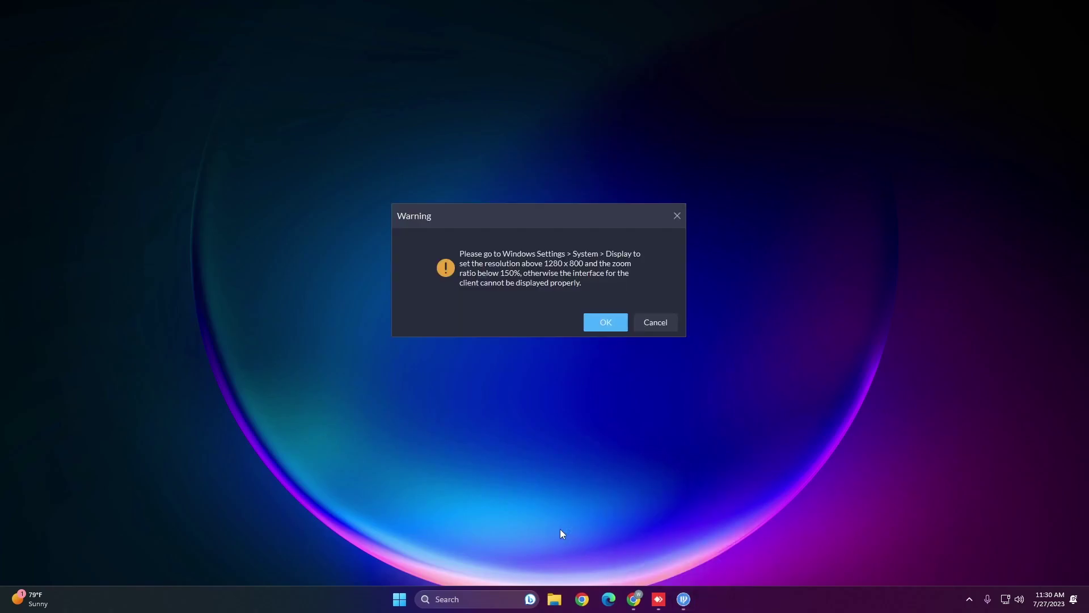
{"action": "left_click", "coordinate": [606, 322]}
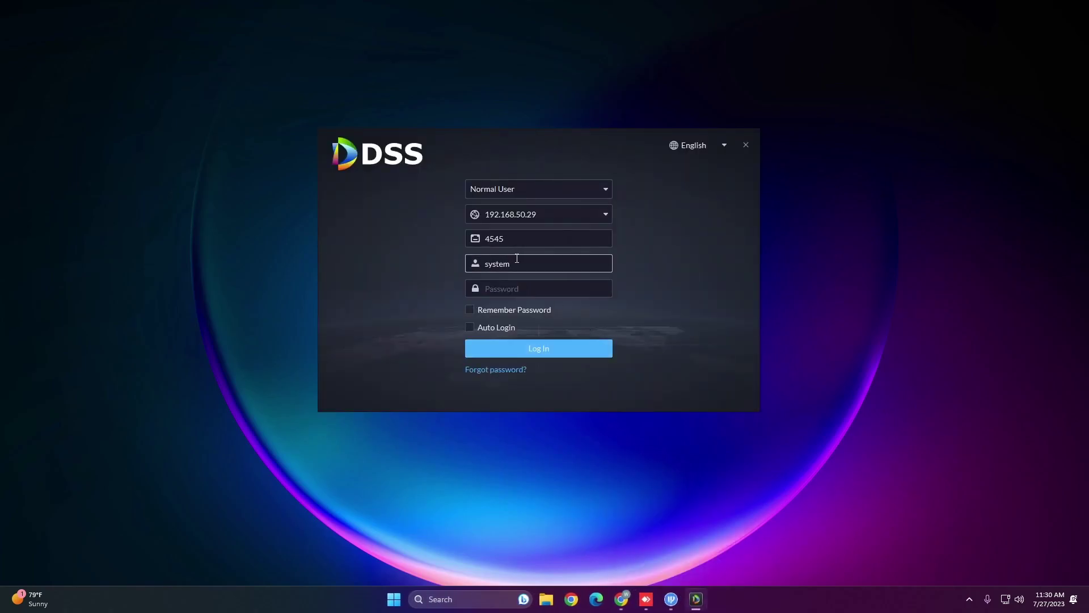
{"action": "double_click", "coordinate": [498, 265]}
{"action": "type", "text": "test"}
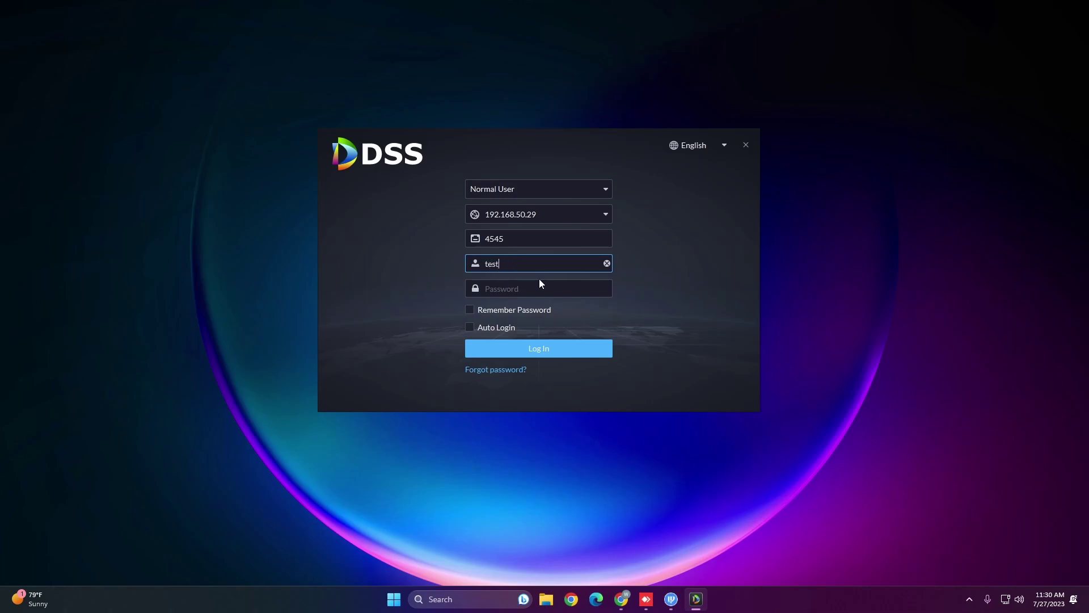
{"action": "key", "text": "Tab"}
{"action": "type", "text": "•"}
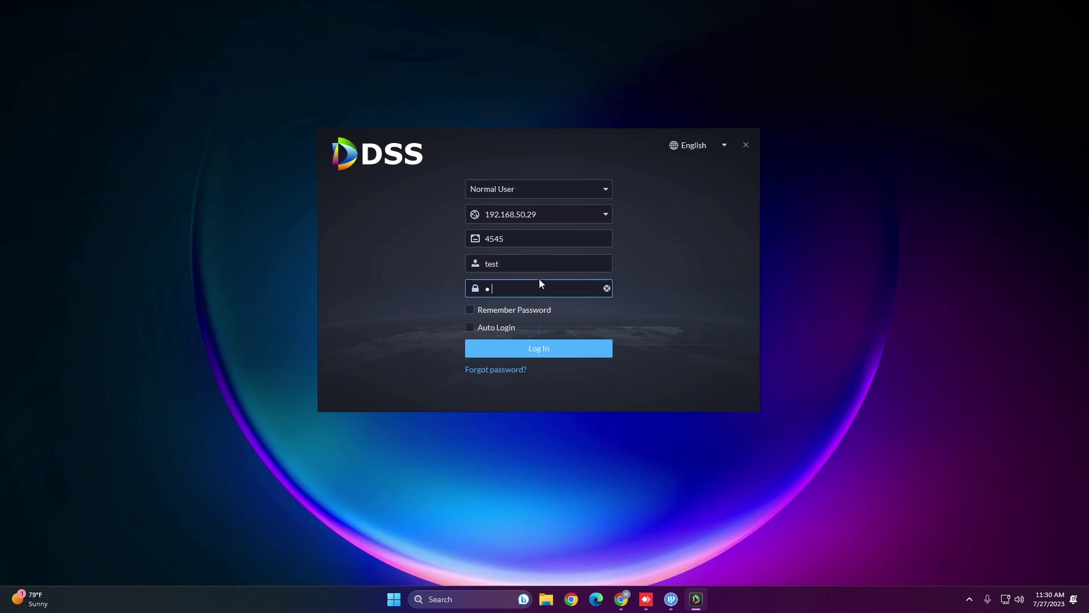
{"action": "type", "text": "••••••••"}
{"action": "left_click", "coordinate": [538, 352]}
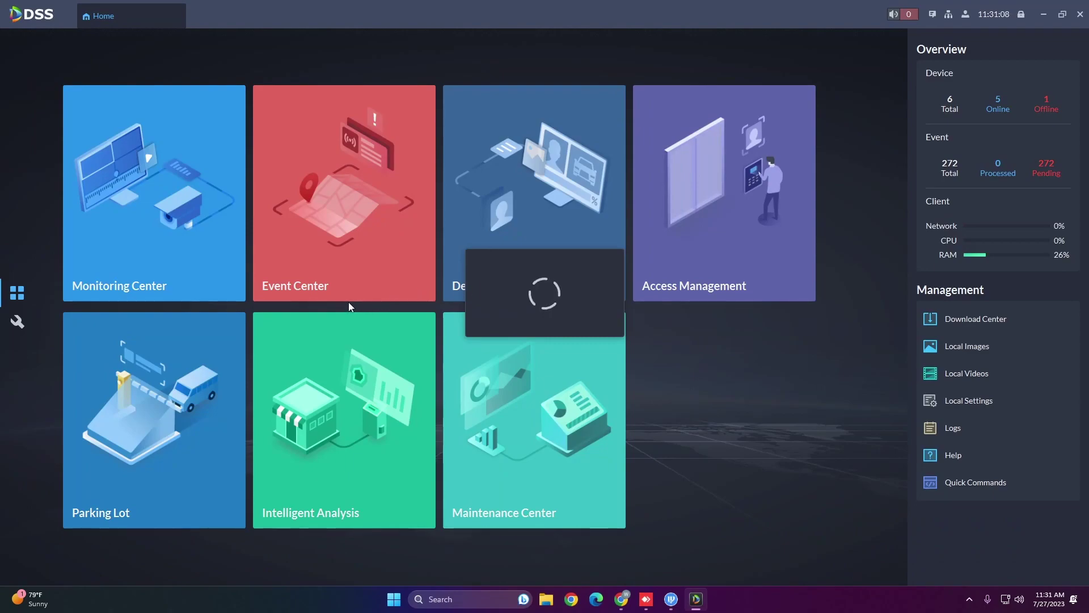
- Open the Video Intercom Call Center under Access Management
{"action": "left_click", "coordinate": [695, 210]}
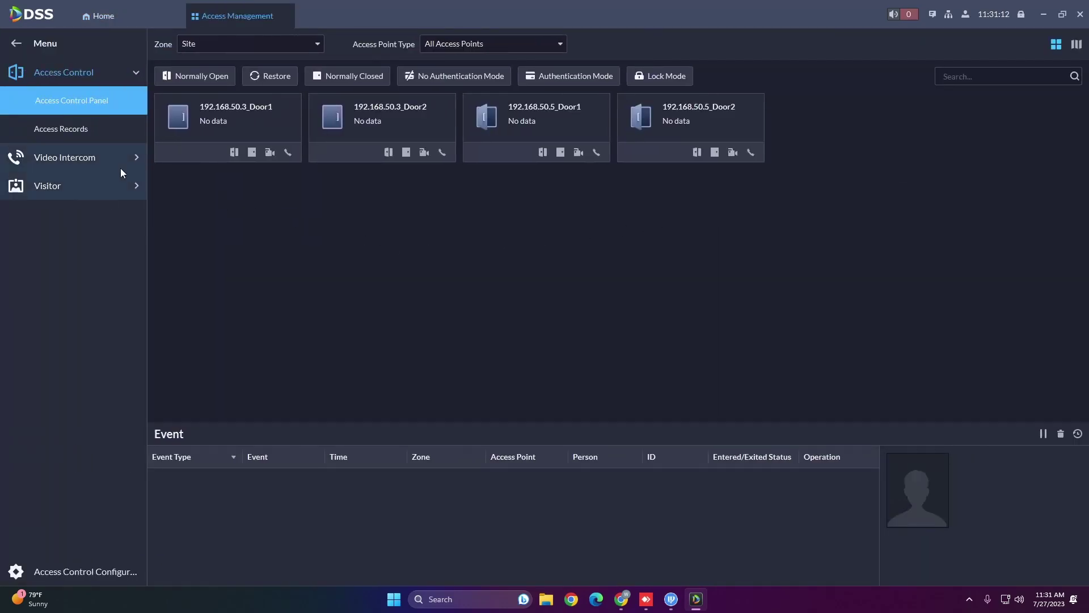
{"action": "left_click", "coordinate": [119, 164]}
{"action": "left_click", "coordinate": [84, 132]}
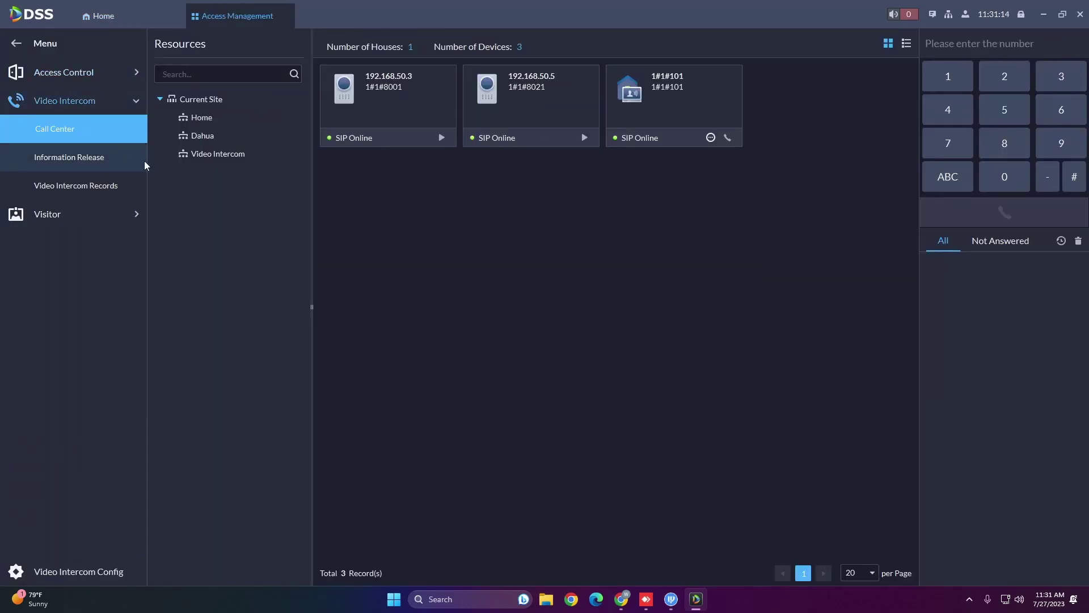